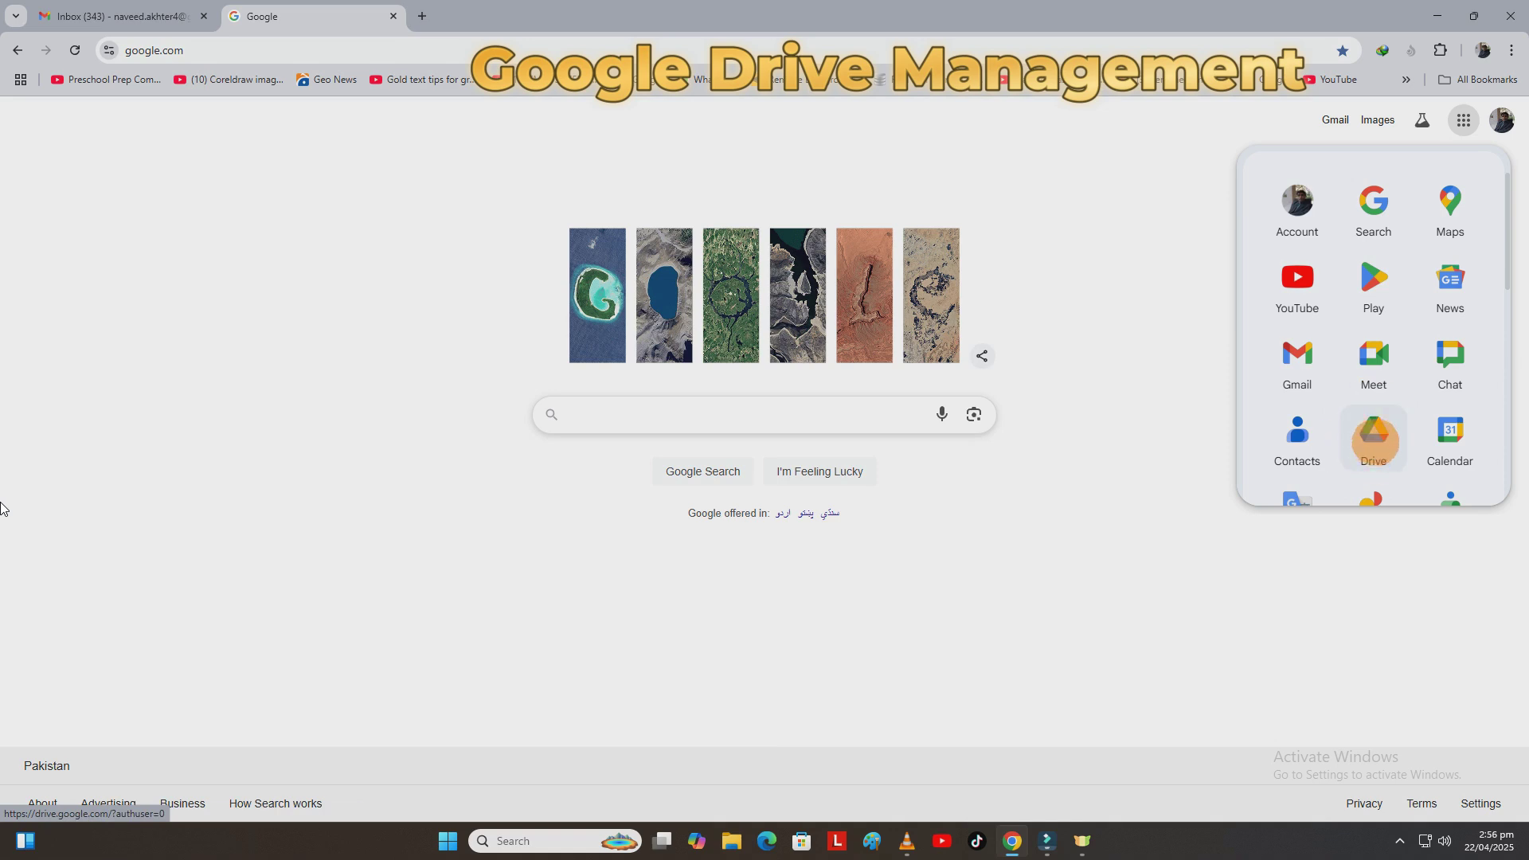
Open Google Drive from the Google apps, browse the Home page suggestions and show the contents of My Drive
click(1372, 432)
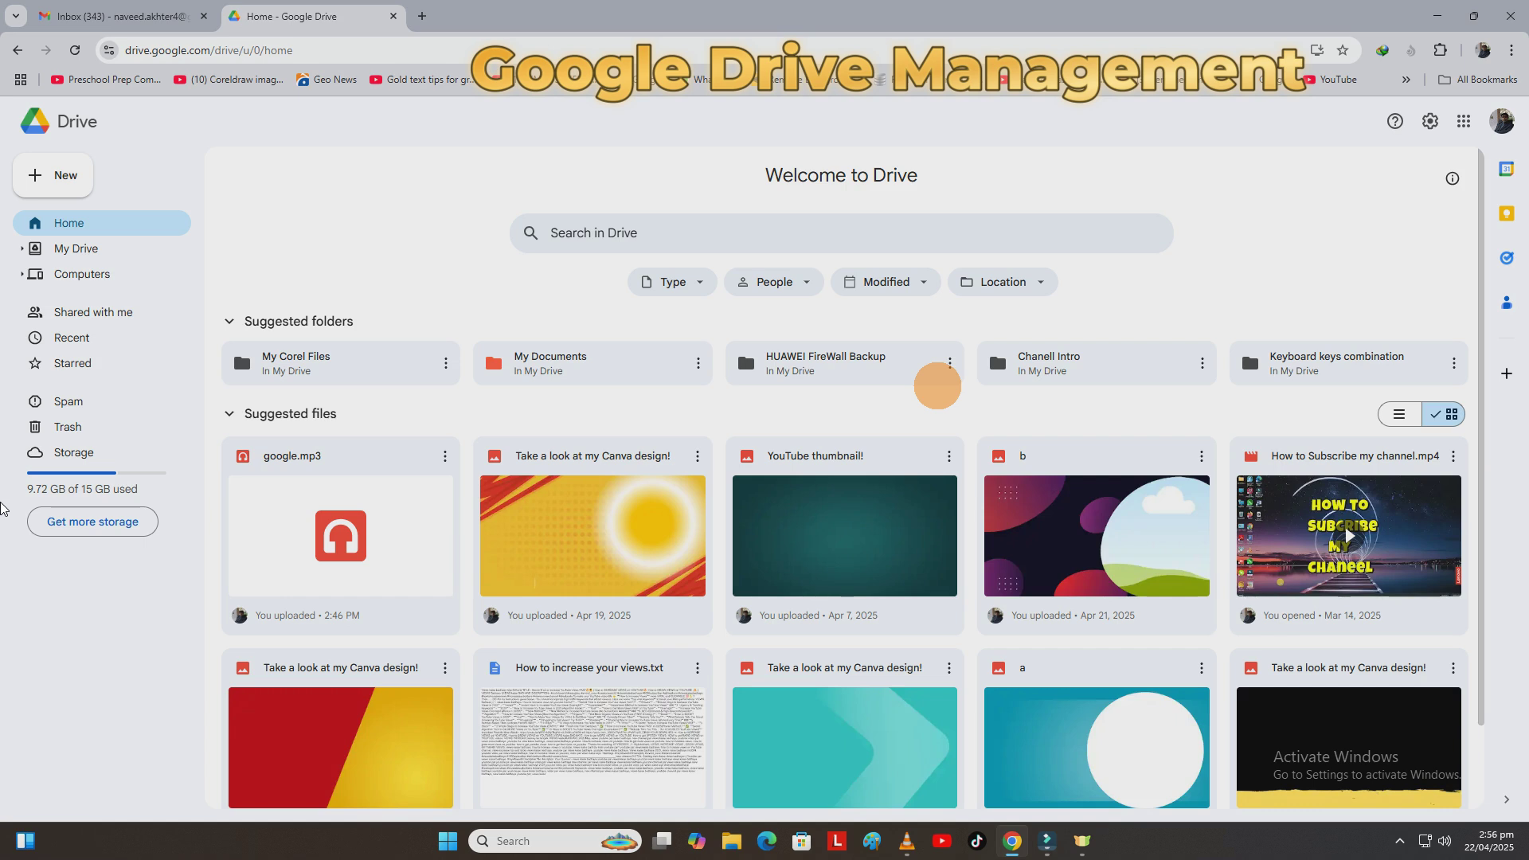
scroll(876, 430, down, 3)
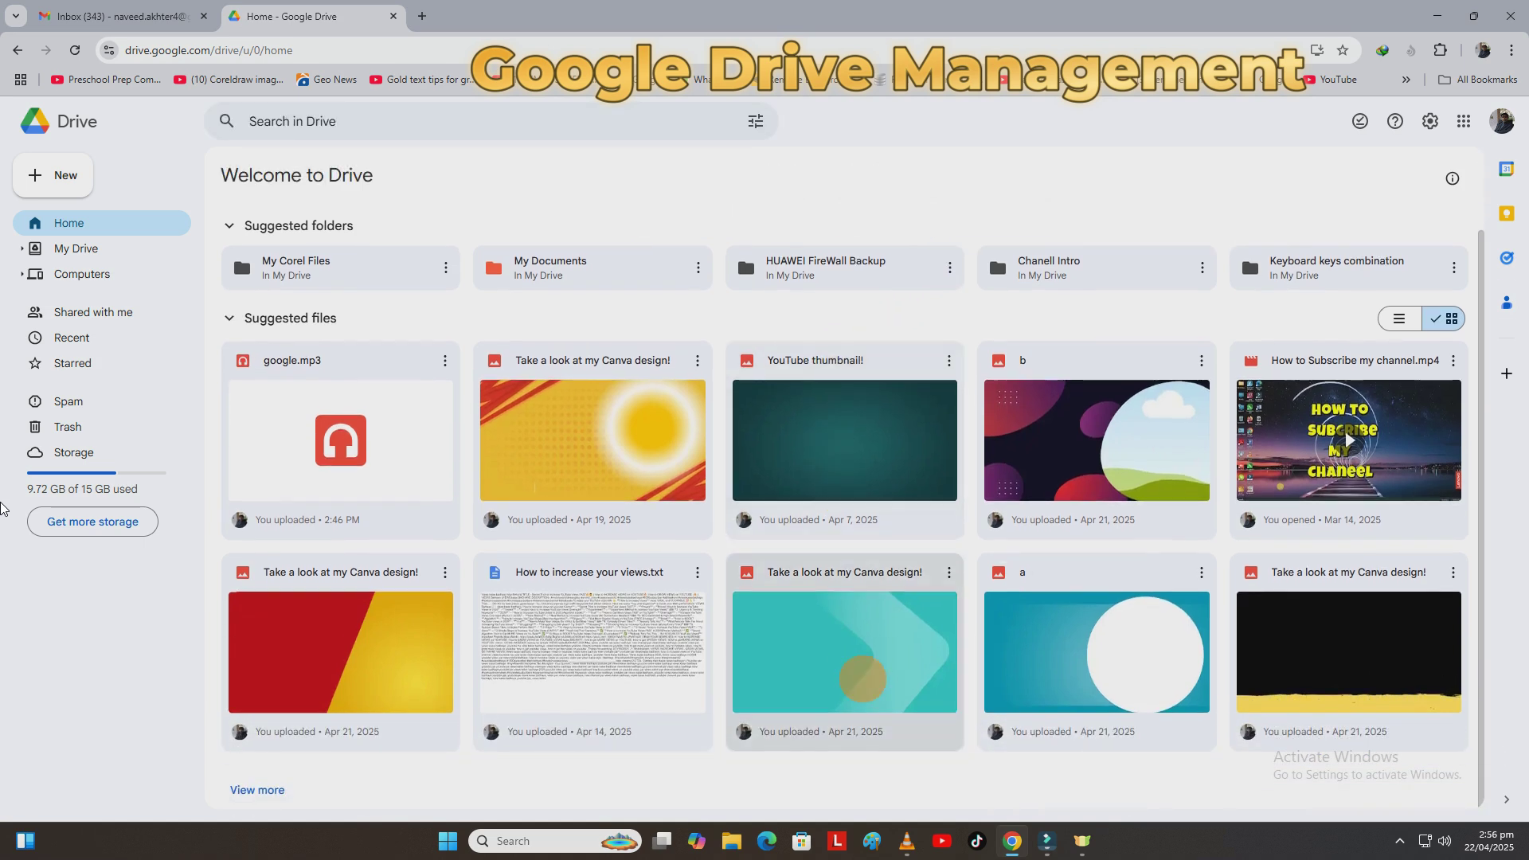
scroll(862, 668, up, 3)
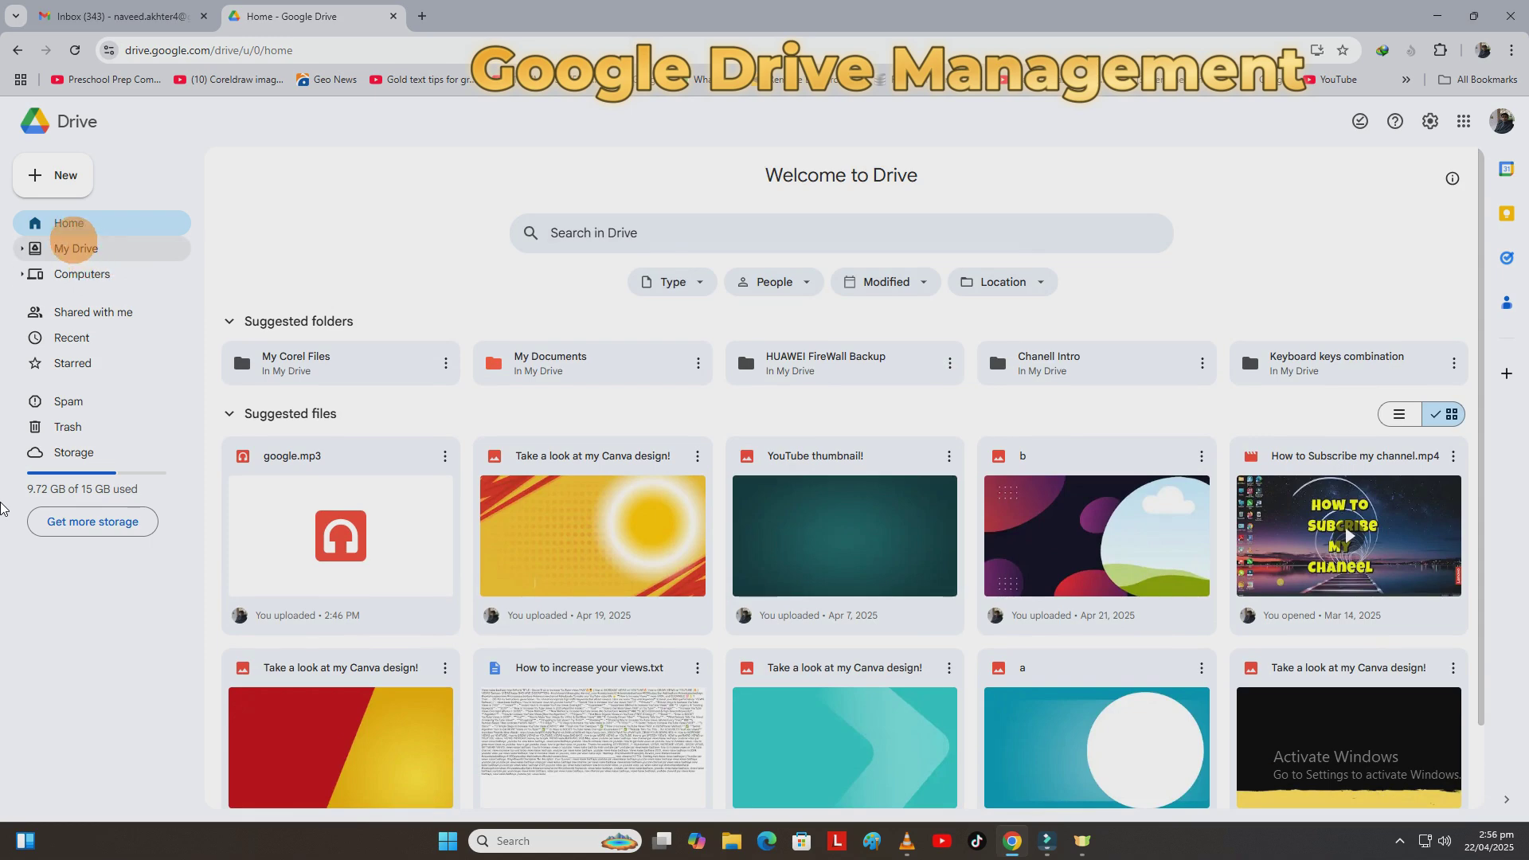
click(72, 247)
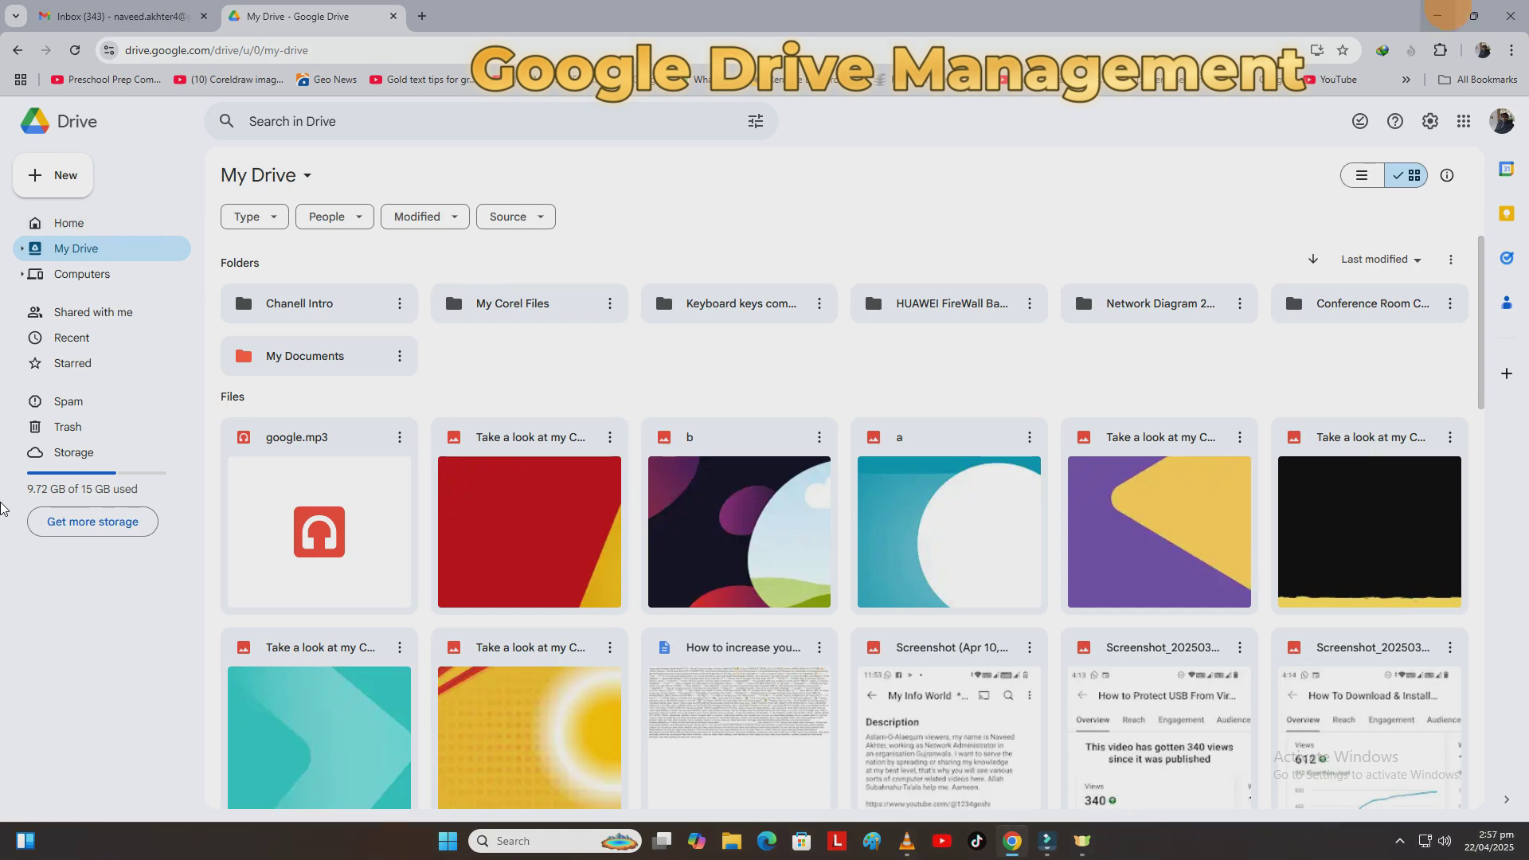
Switch to File Explorer to find the 410 text file on Data_D_Drive (D:), and return to Google Drive in Chrome
click(1437, 16)
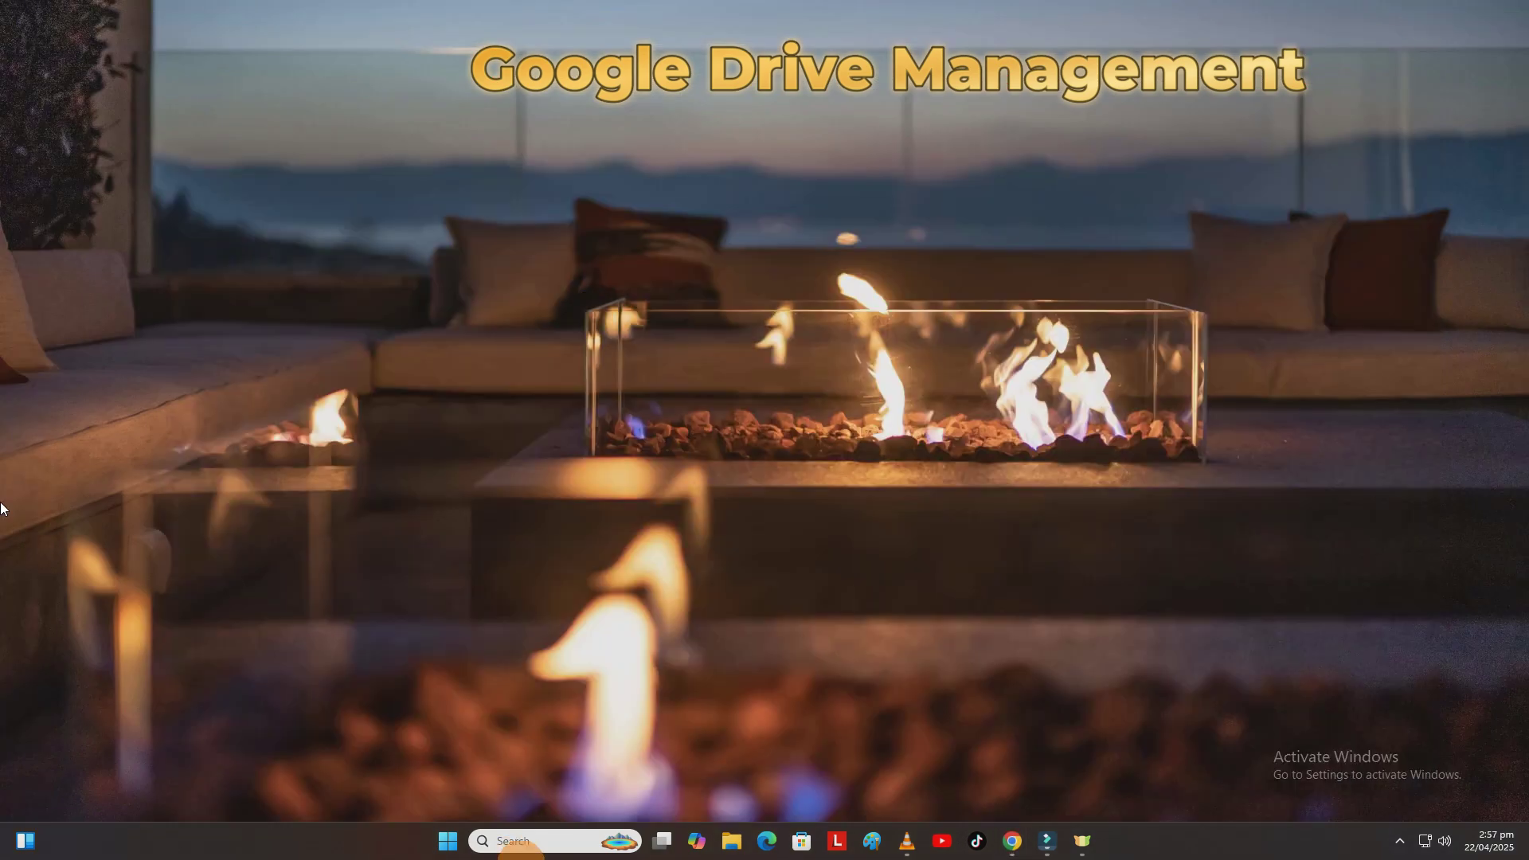
click(733, 842)
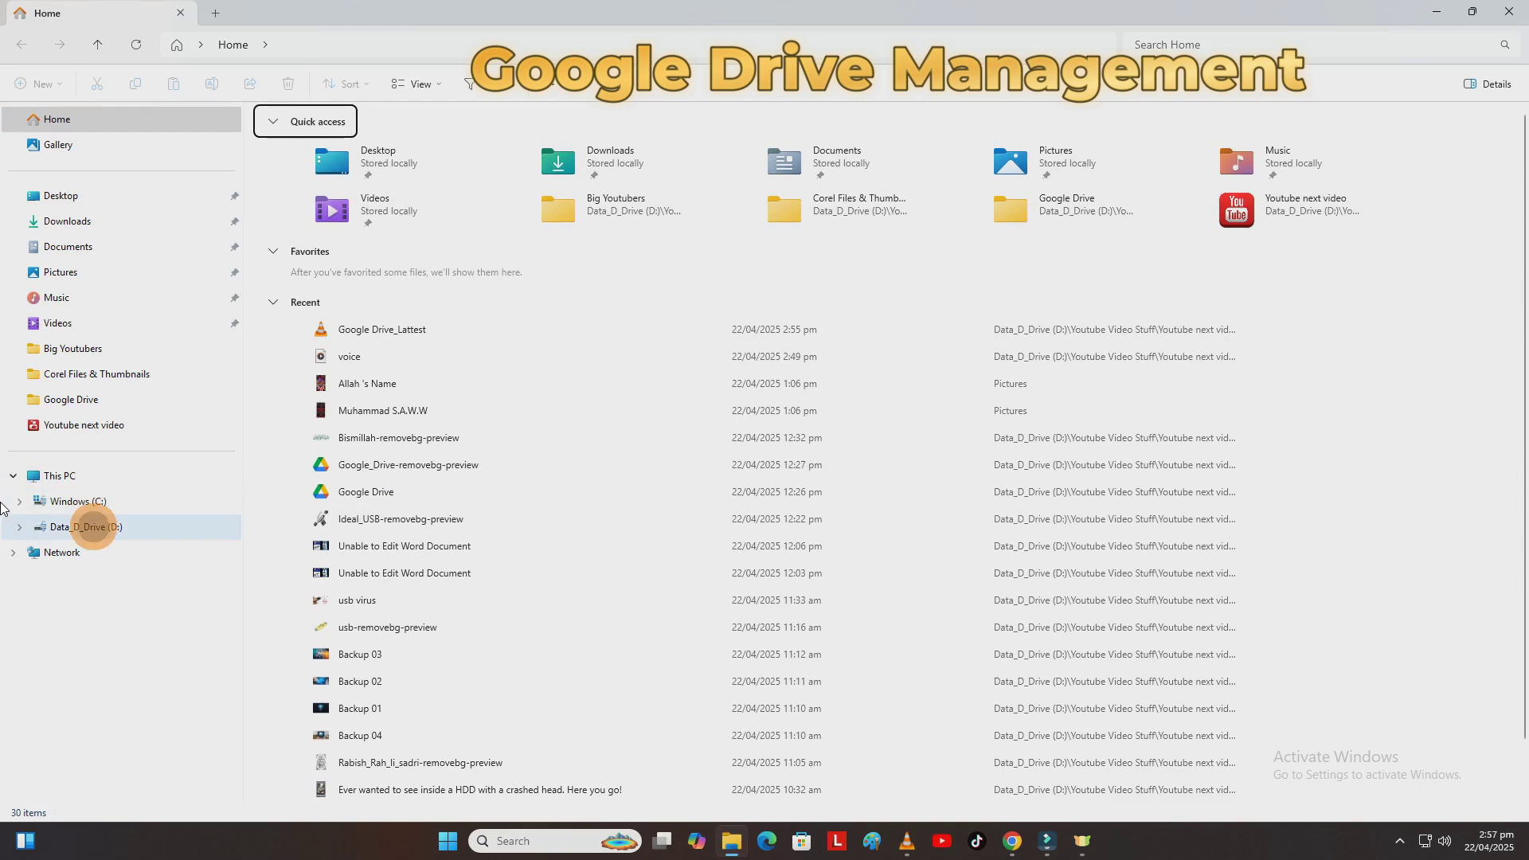
click(87, 527)
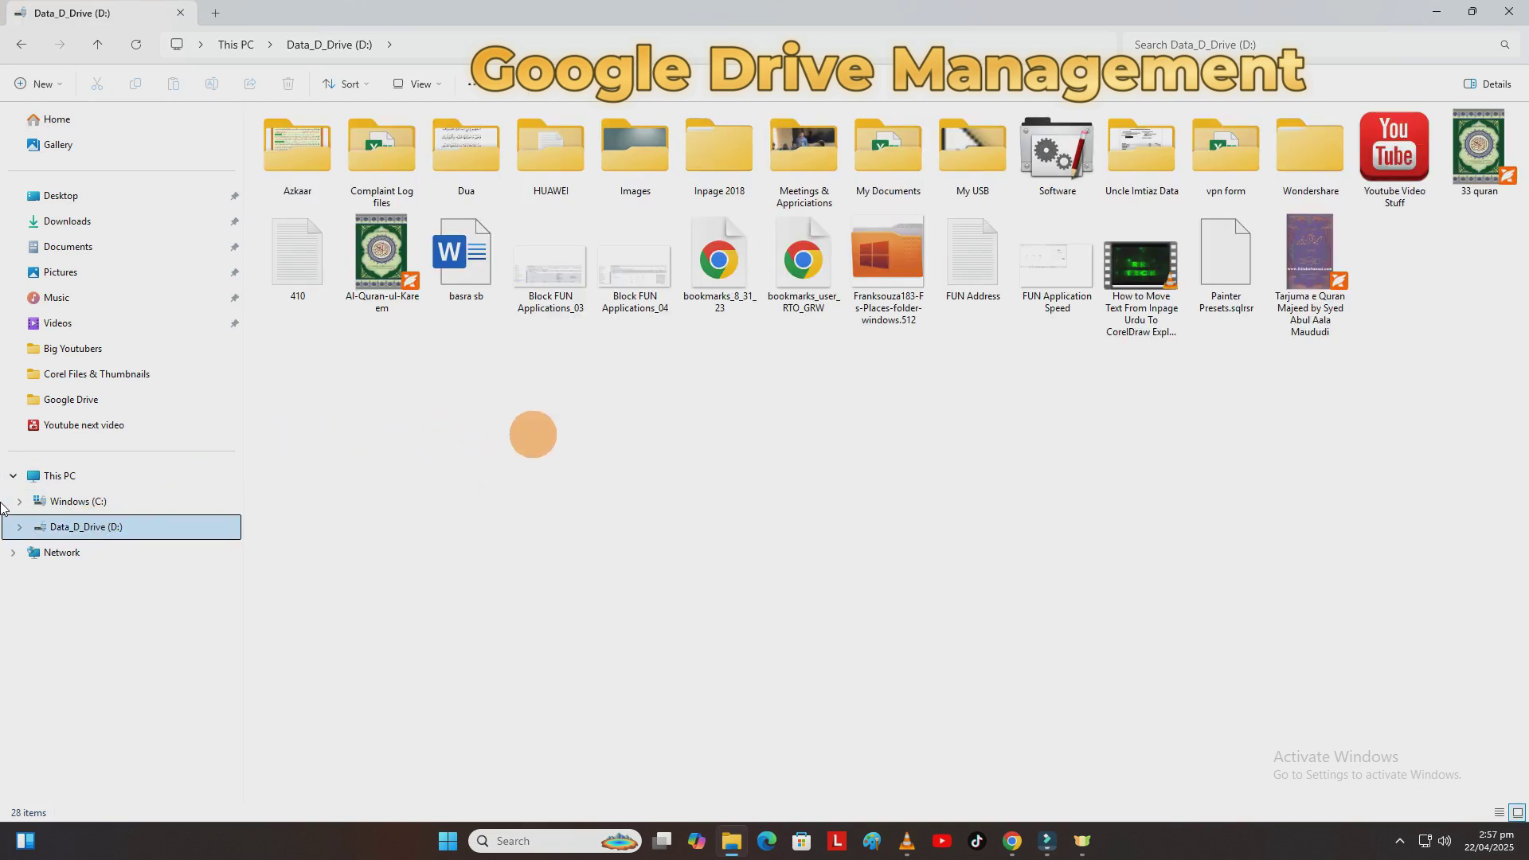
drag(300, 271, 621, 549)
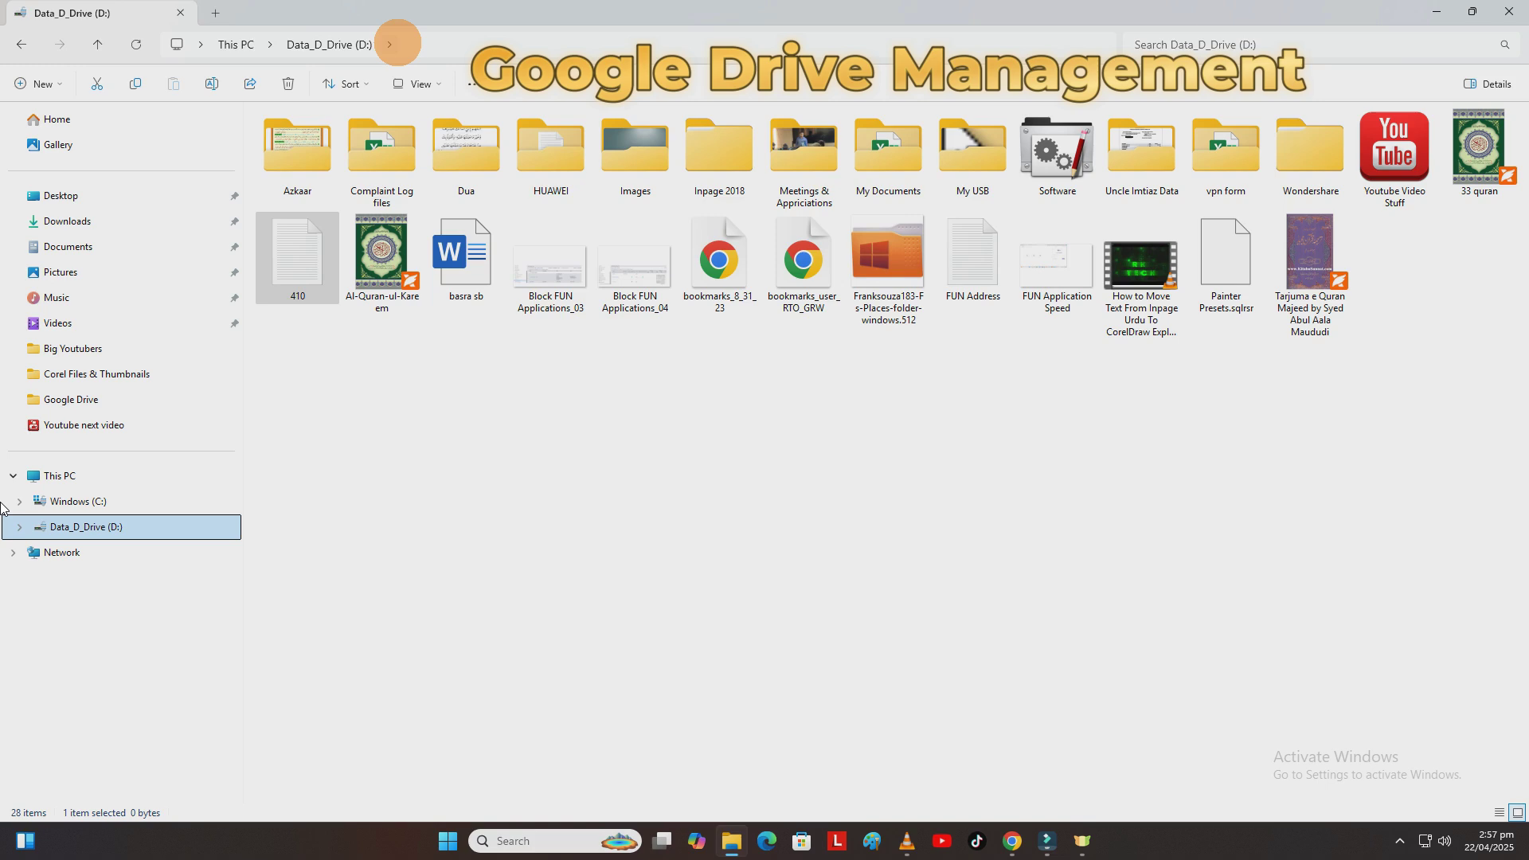
click(1436, 11)
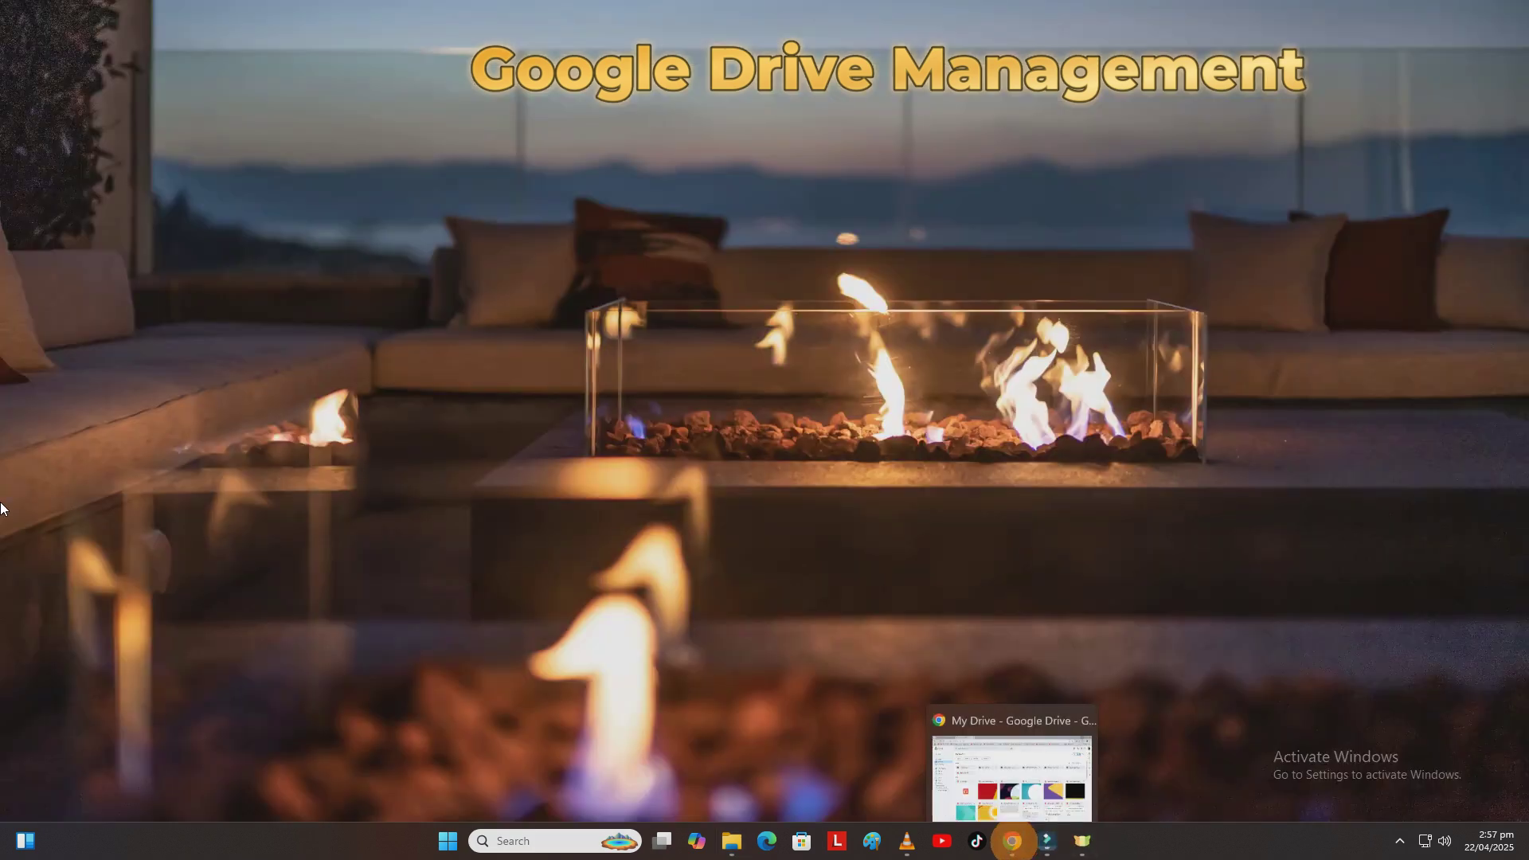
click(1012, 840)
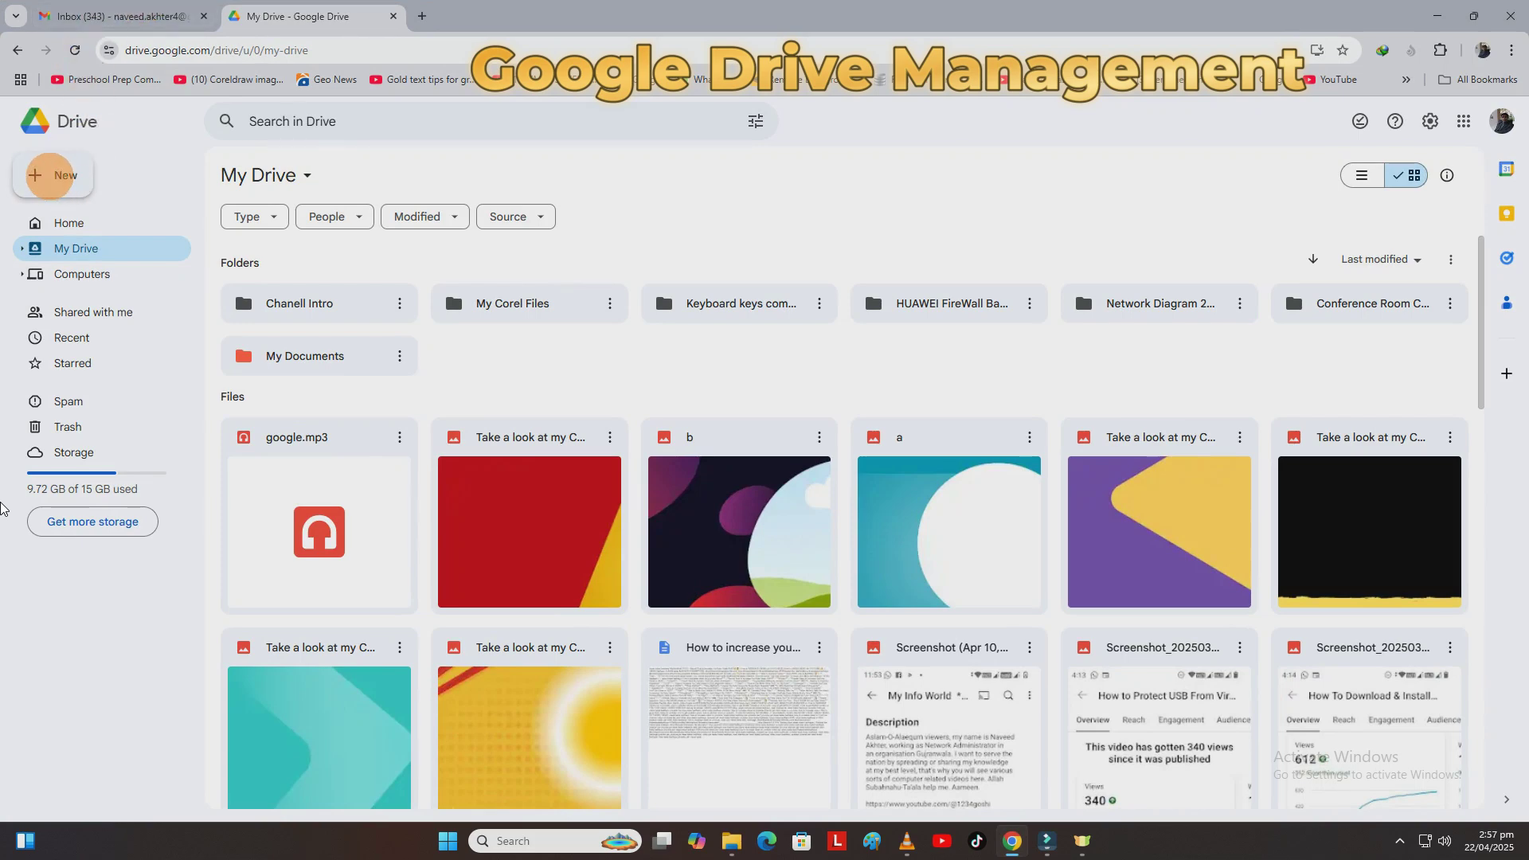
Upload the 410 text file from Data_D_Drive (D:) to My Drive, showing the files as large icons while choosing it
click(51, 175)
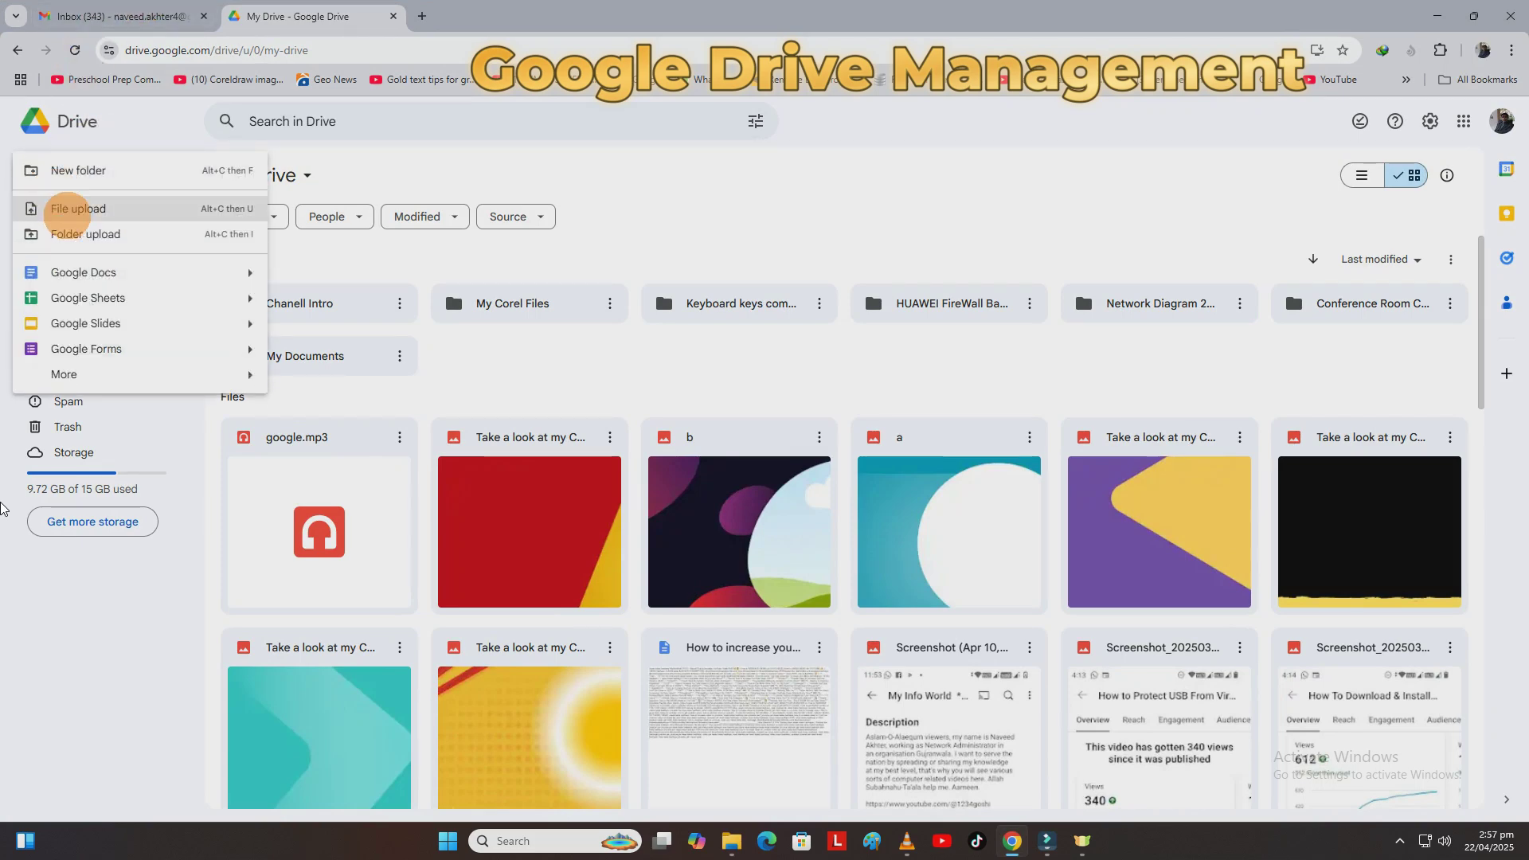
click(77, 208)
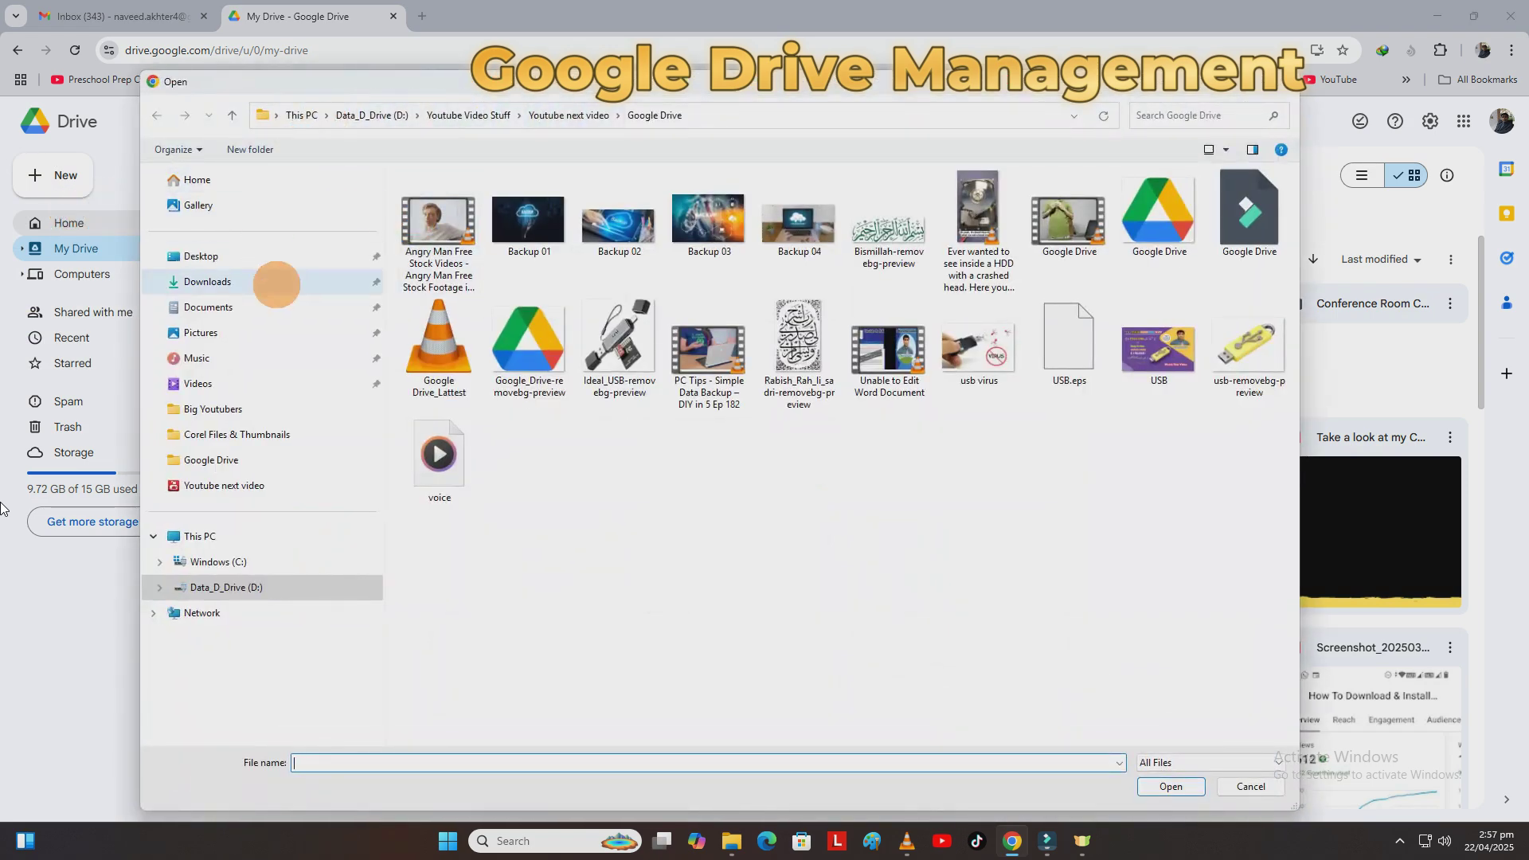
click(247, 588)
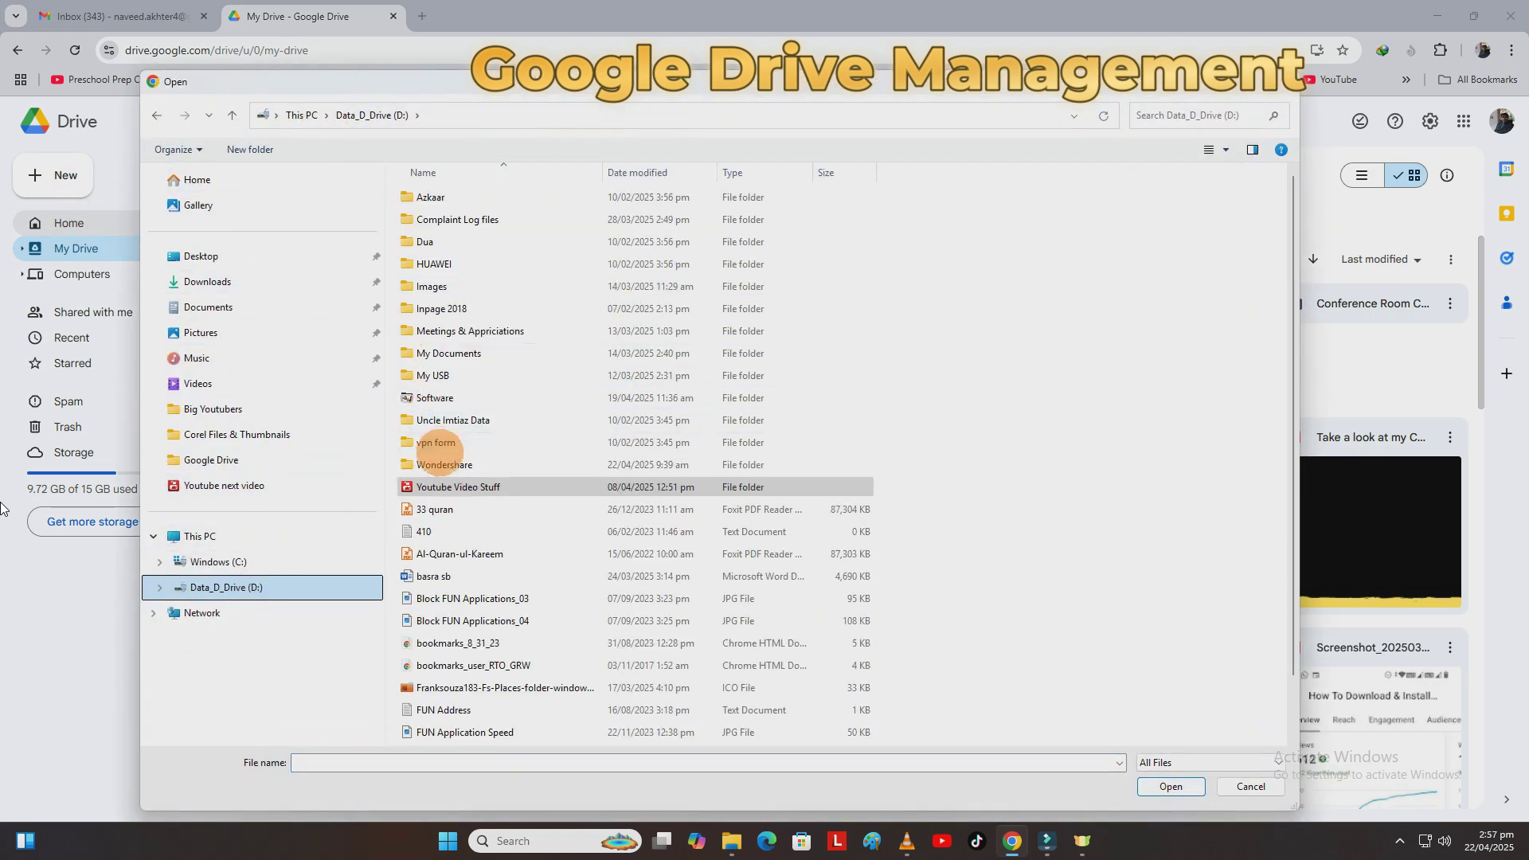
click(424, 532)
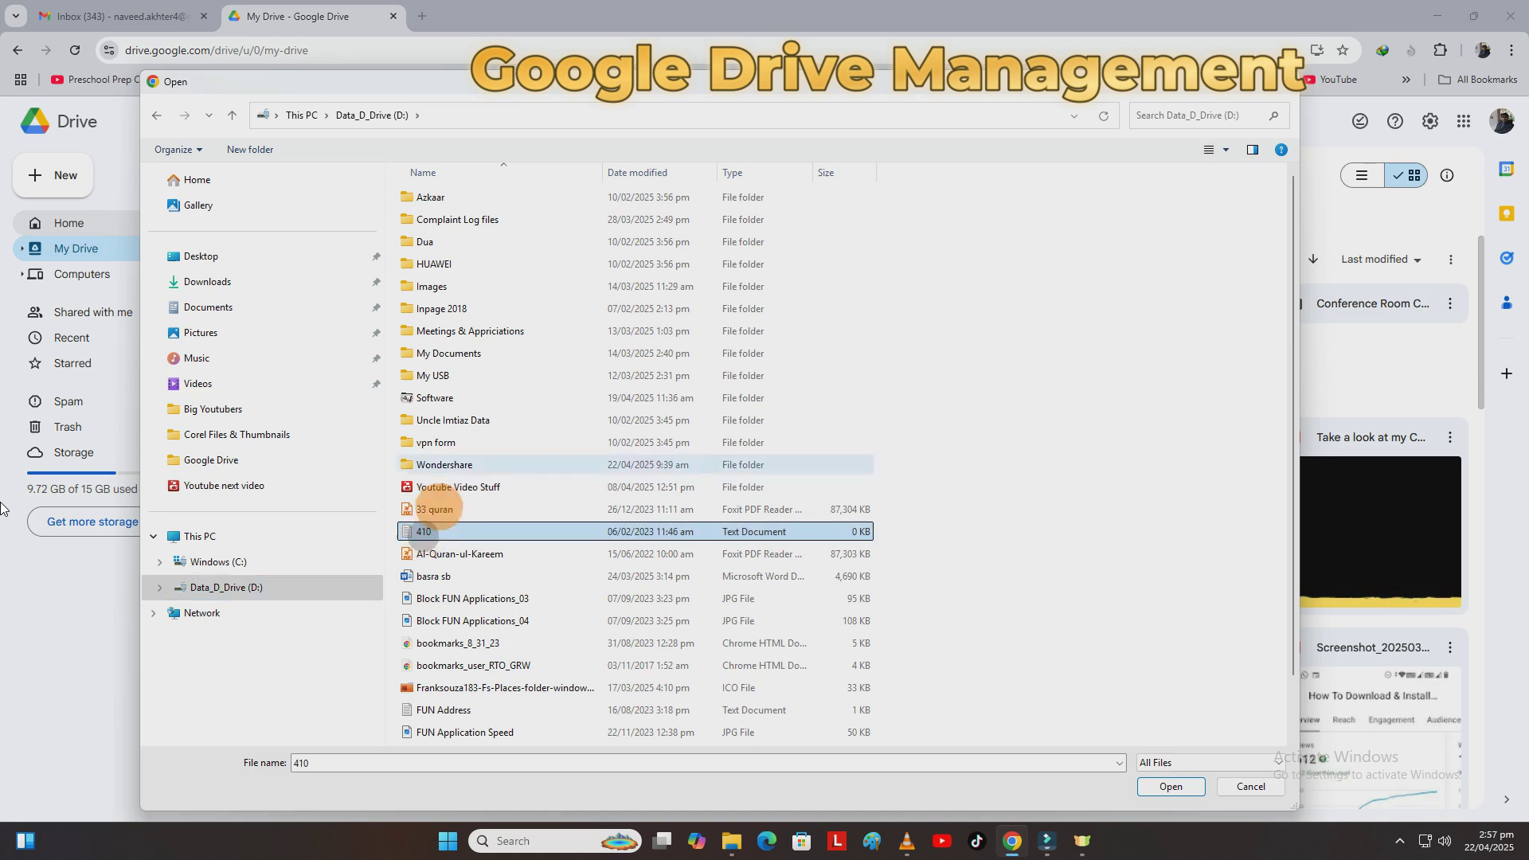
click(1226, 150)
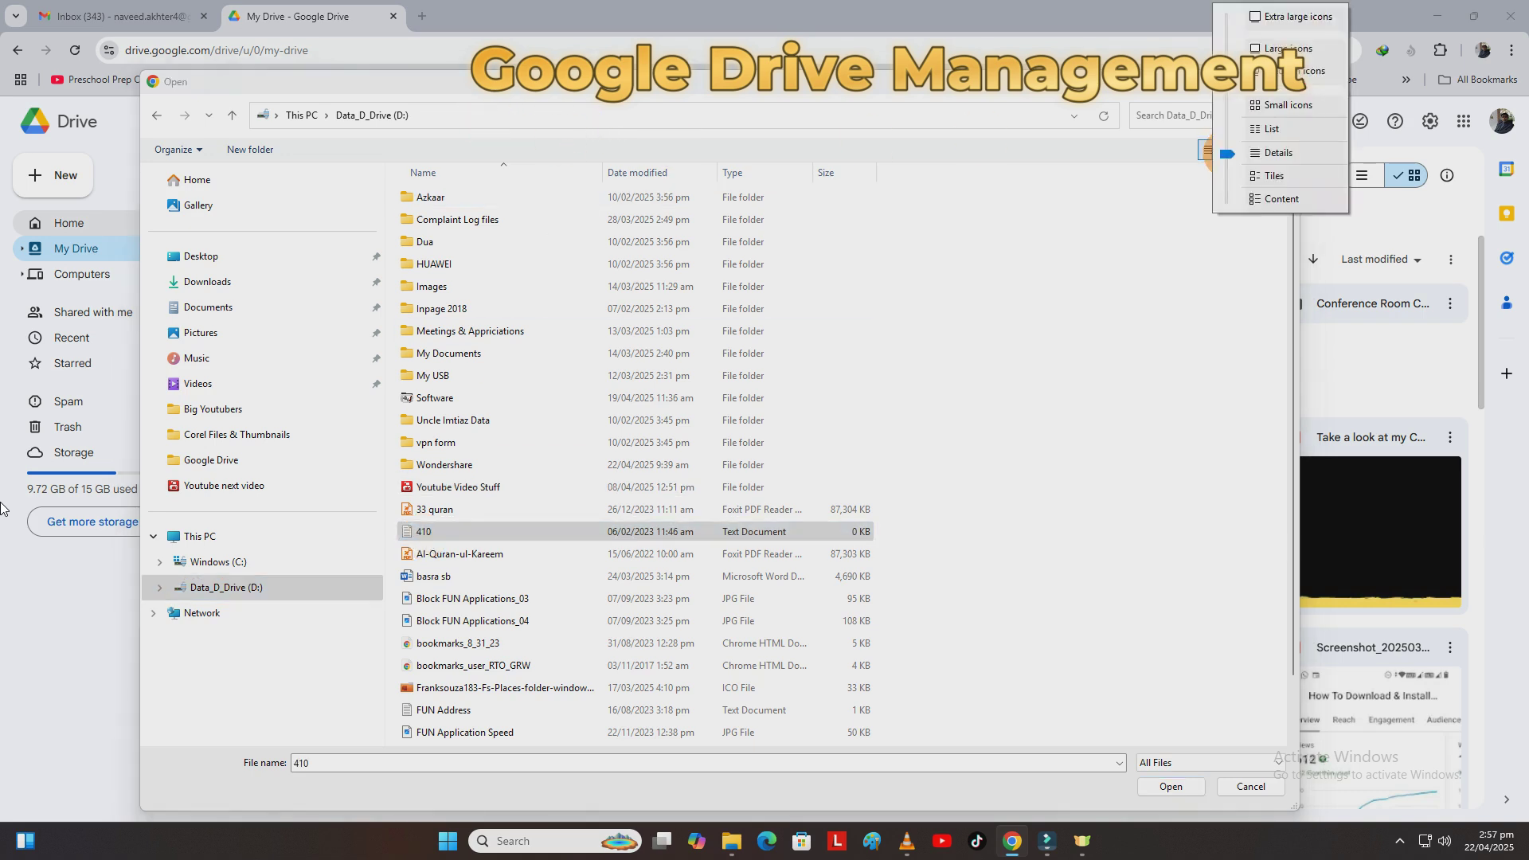
click(1287, 49)
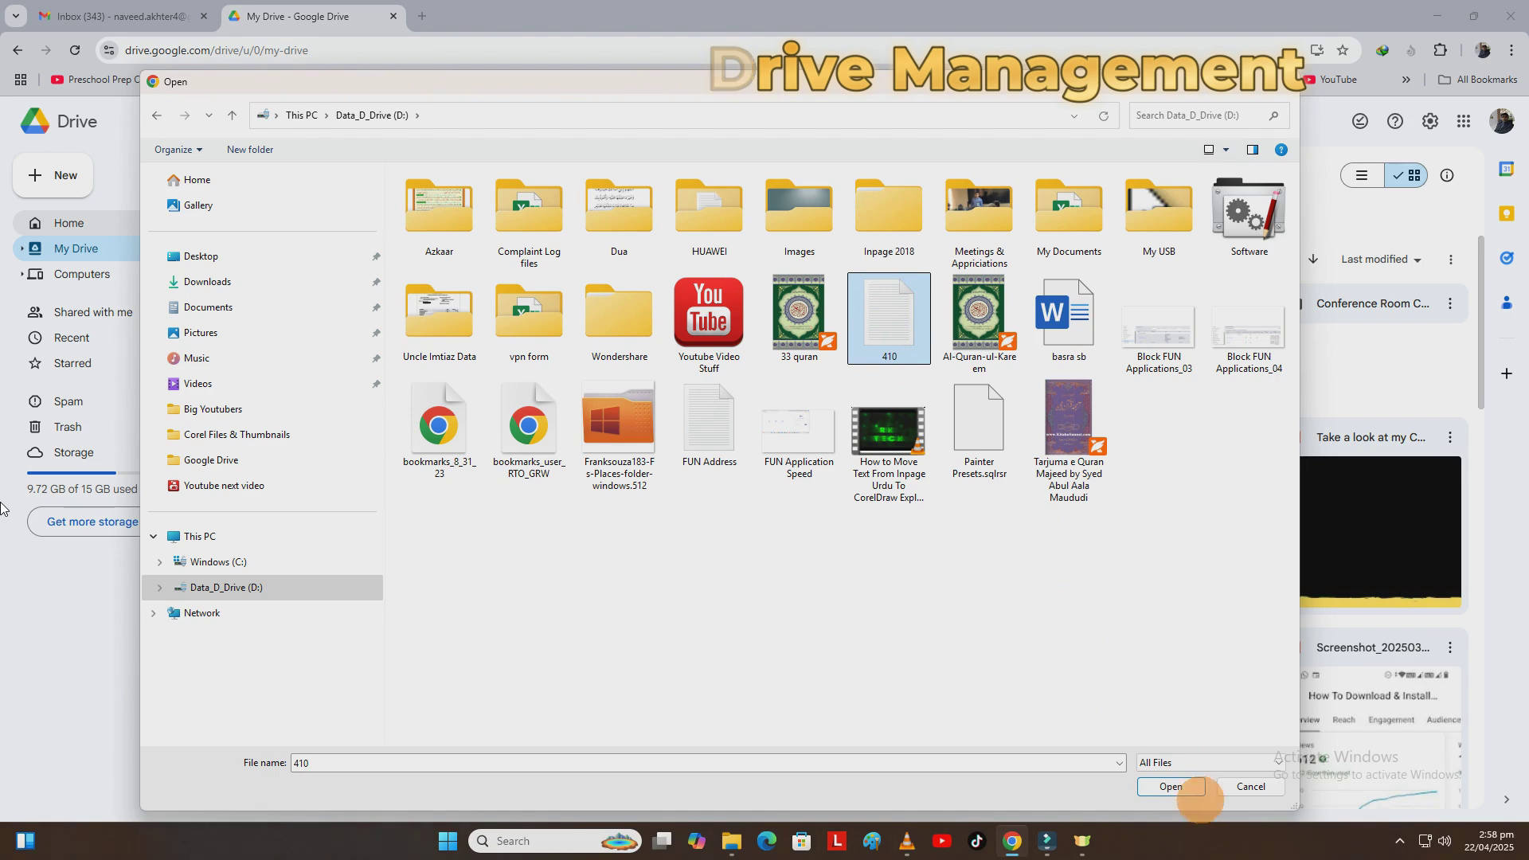
click(1171, 787)
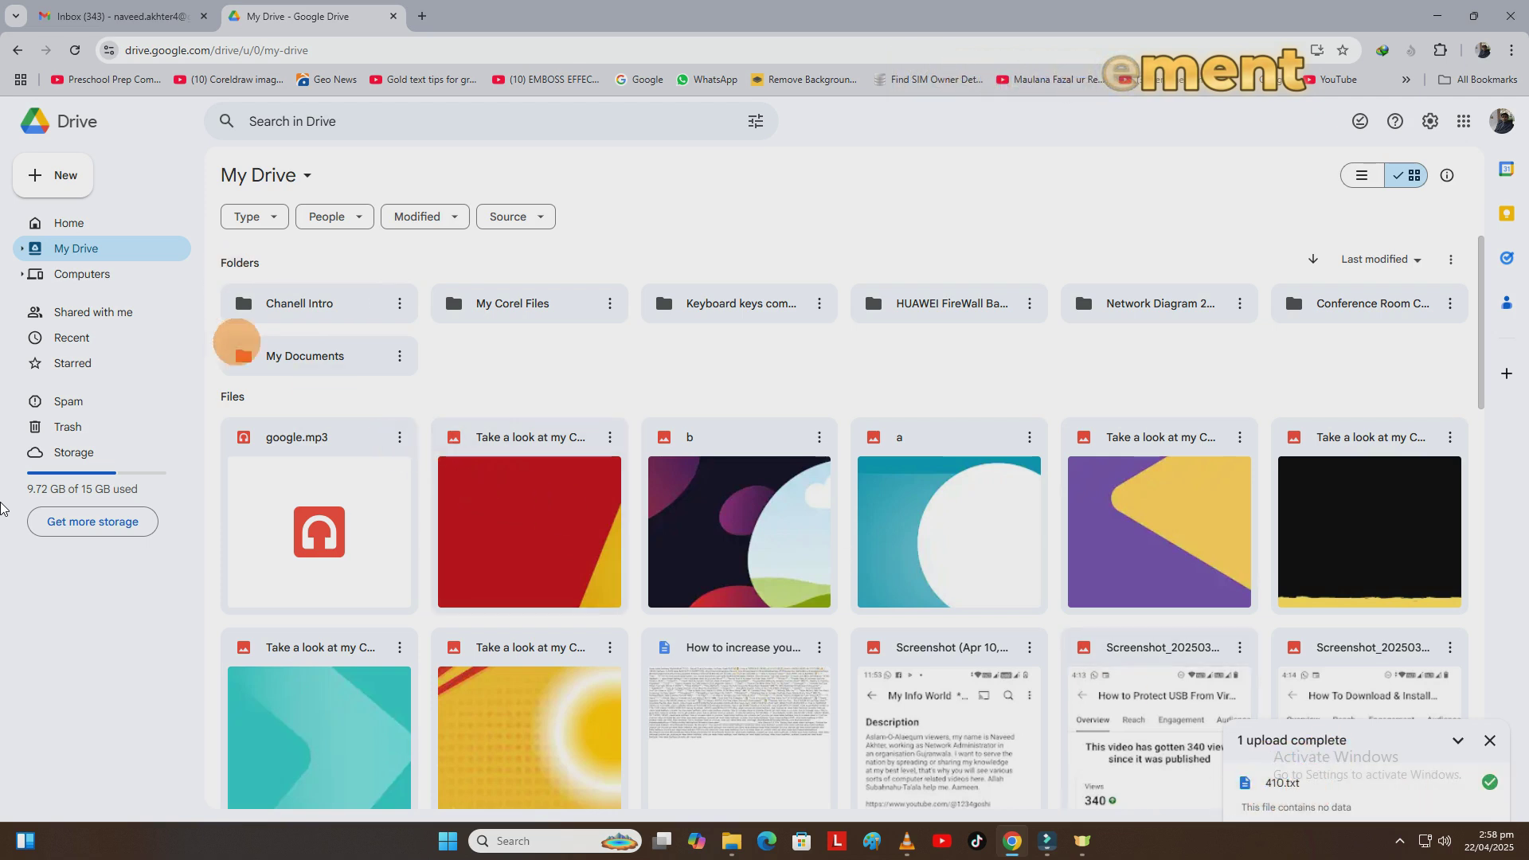
Locate the uploaded 410.txt in My Drive through its upload notice, and repeat this from the Home page
click(329, 504)
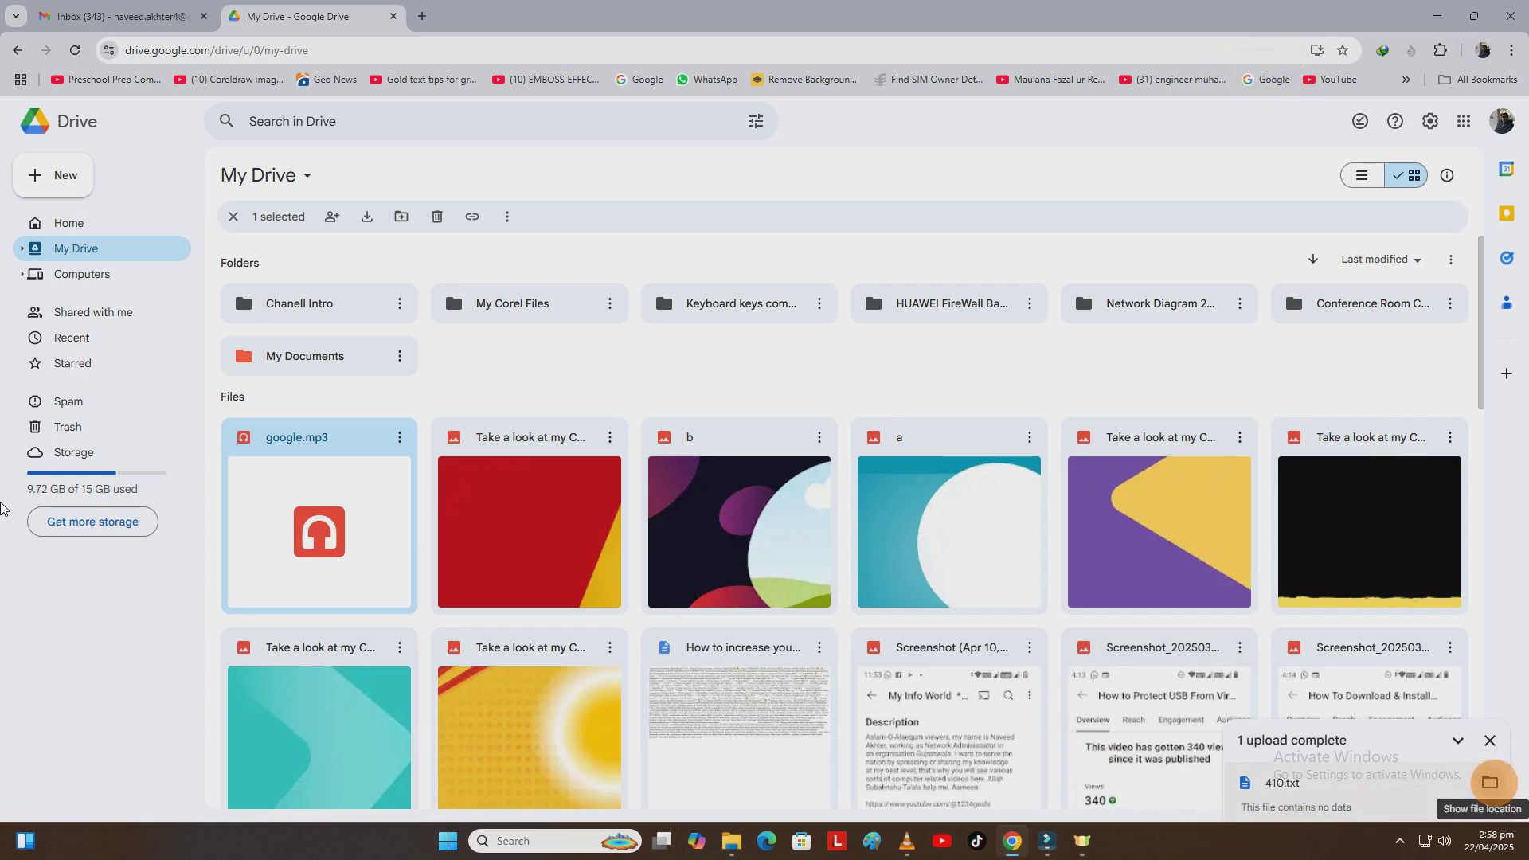
click(1489, 783)
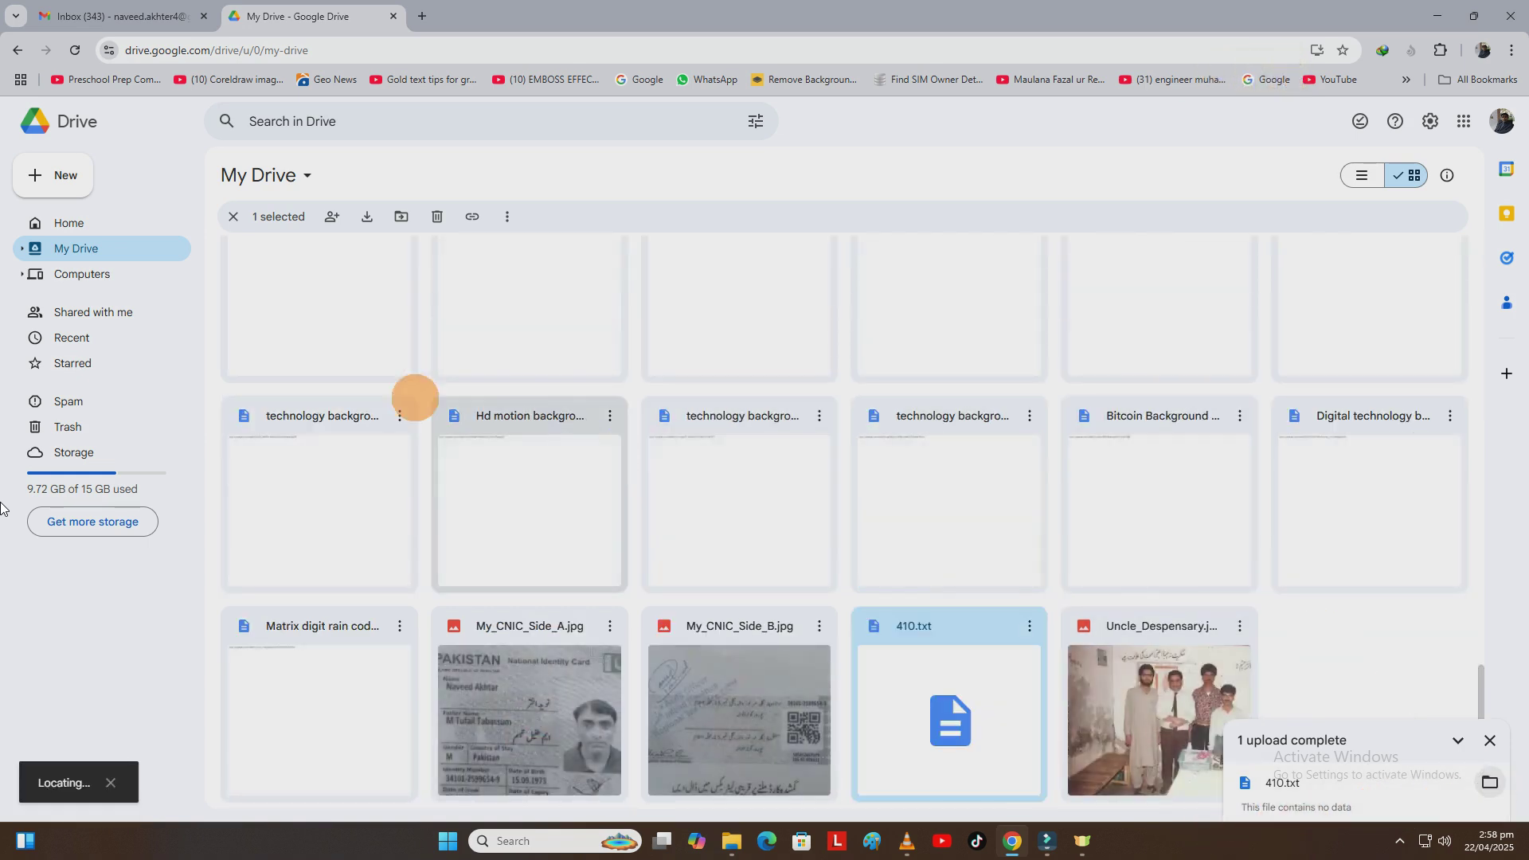
scroll(384, 373, up, 15)
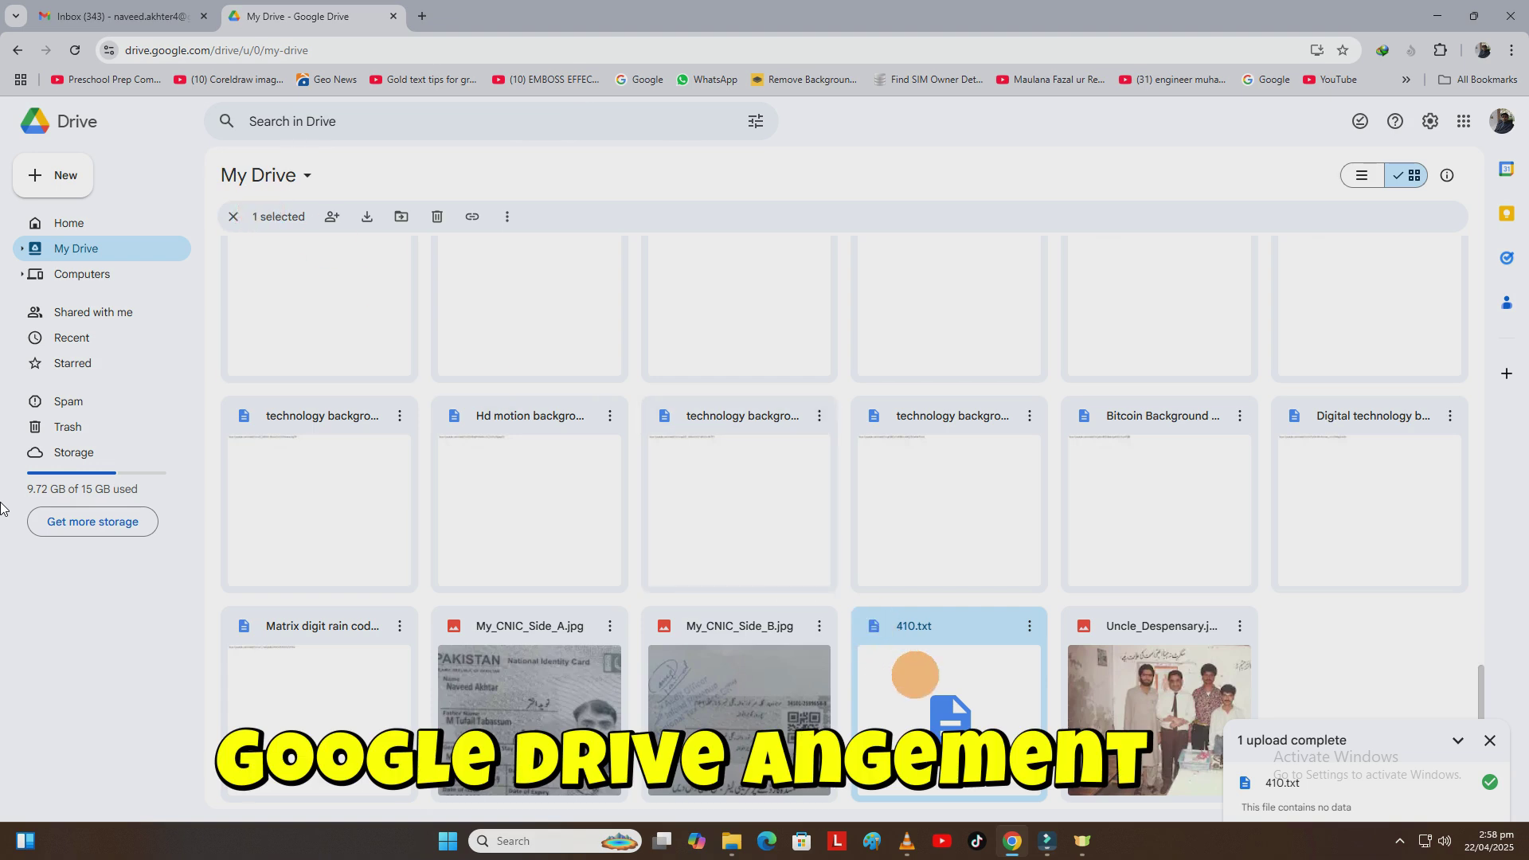
click(103, 223)
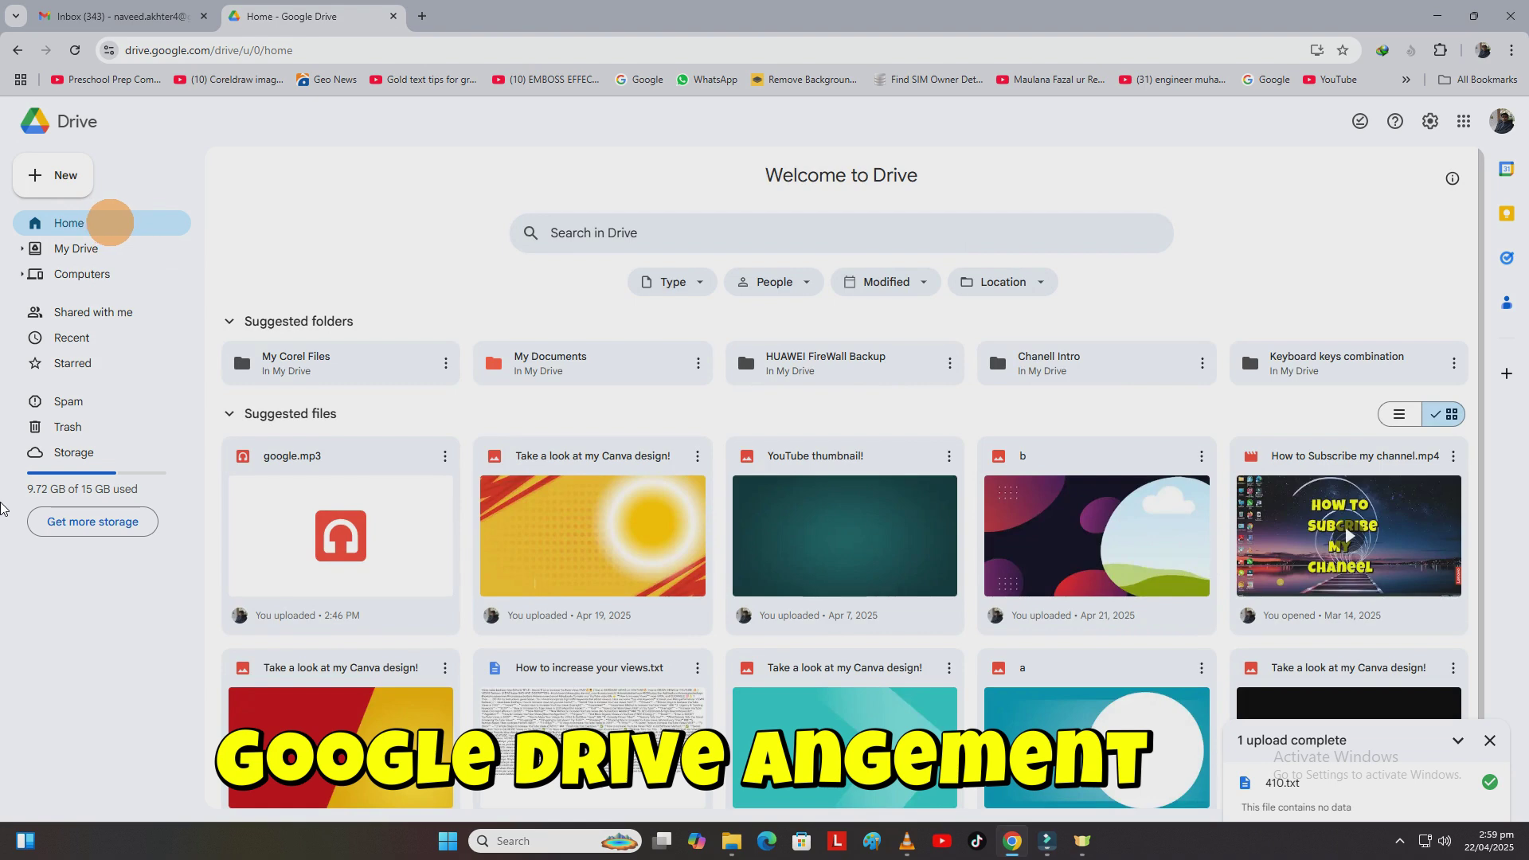
scroll(796, 478, down, 1)
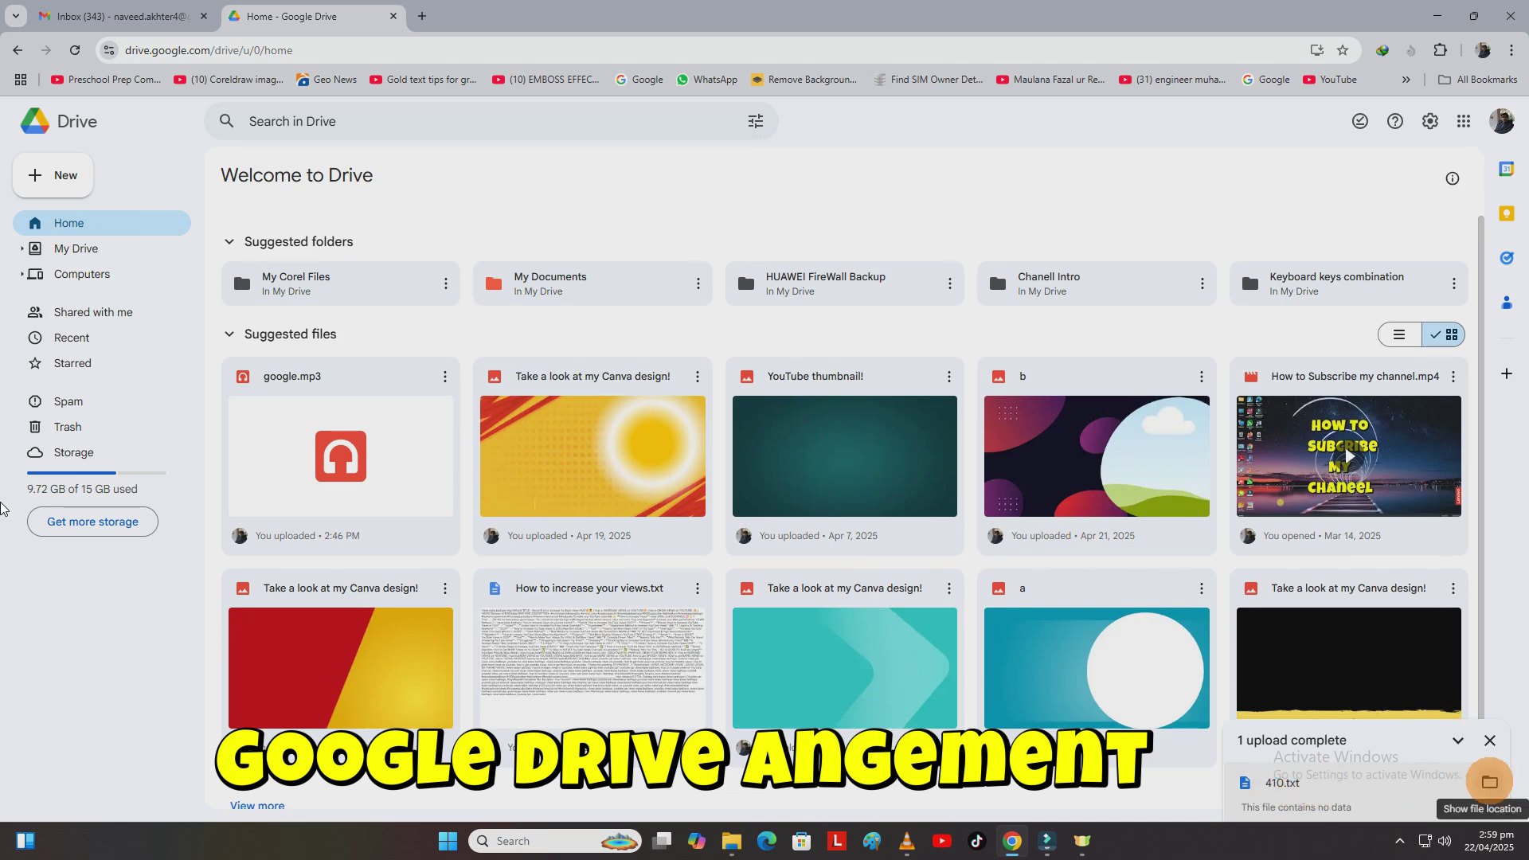
click(1489, 782)
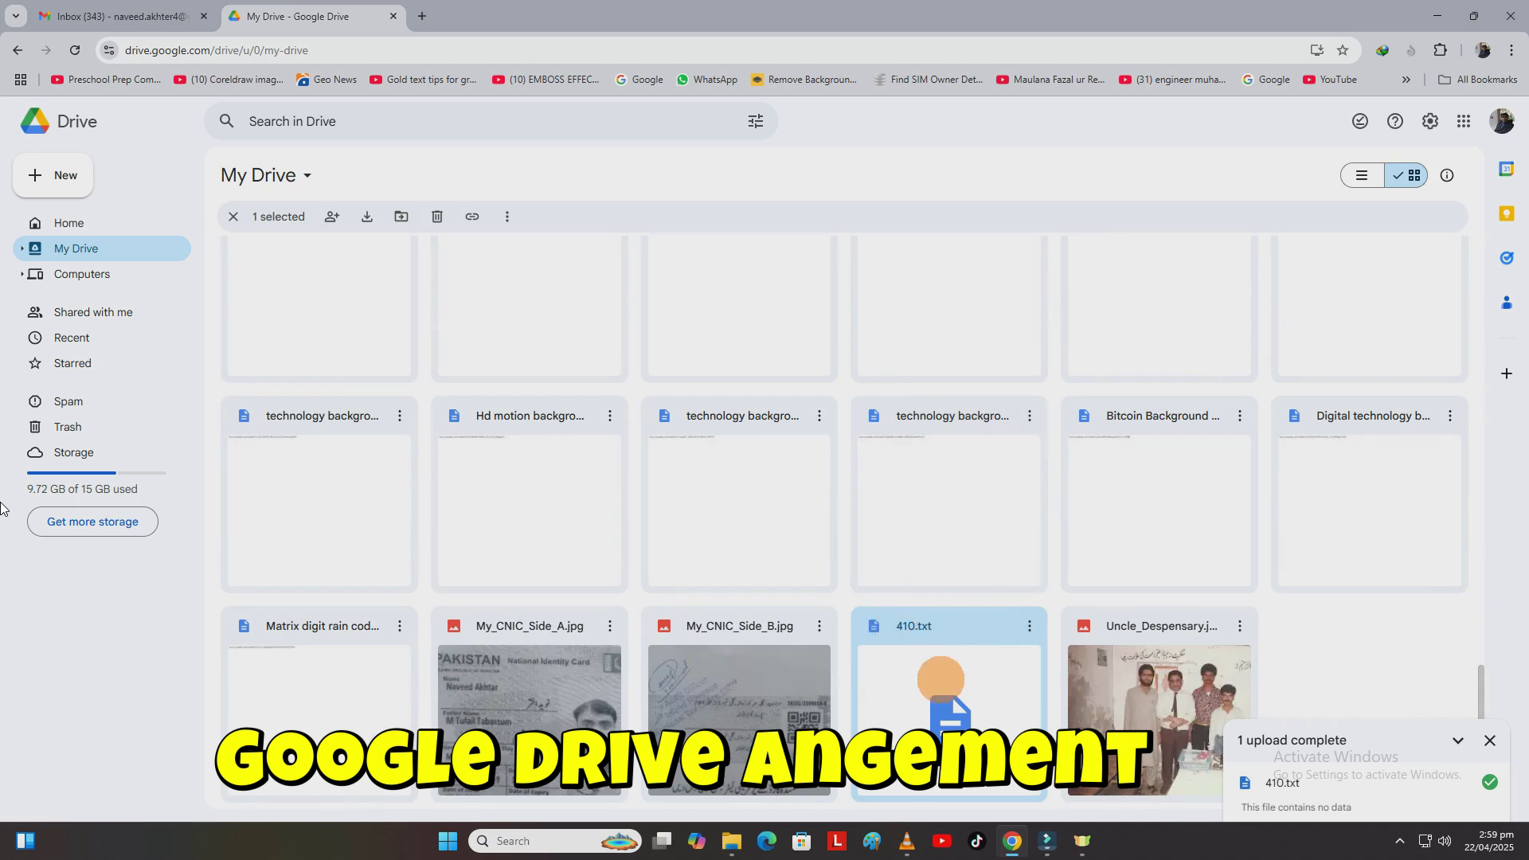
Move 410.txt from My Drive into the My Documents folder
click(1029, 626)
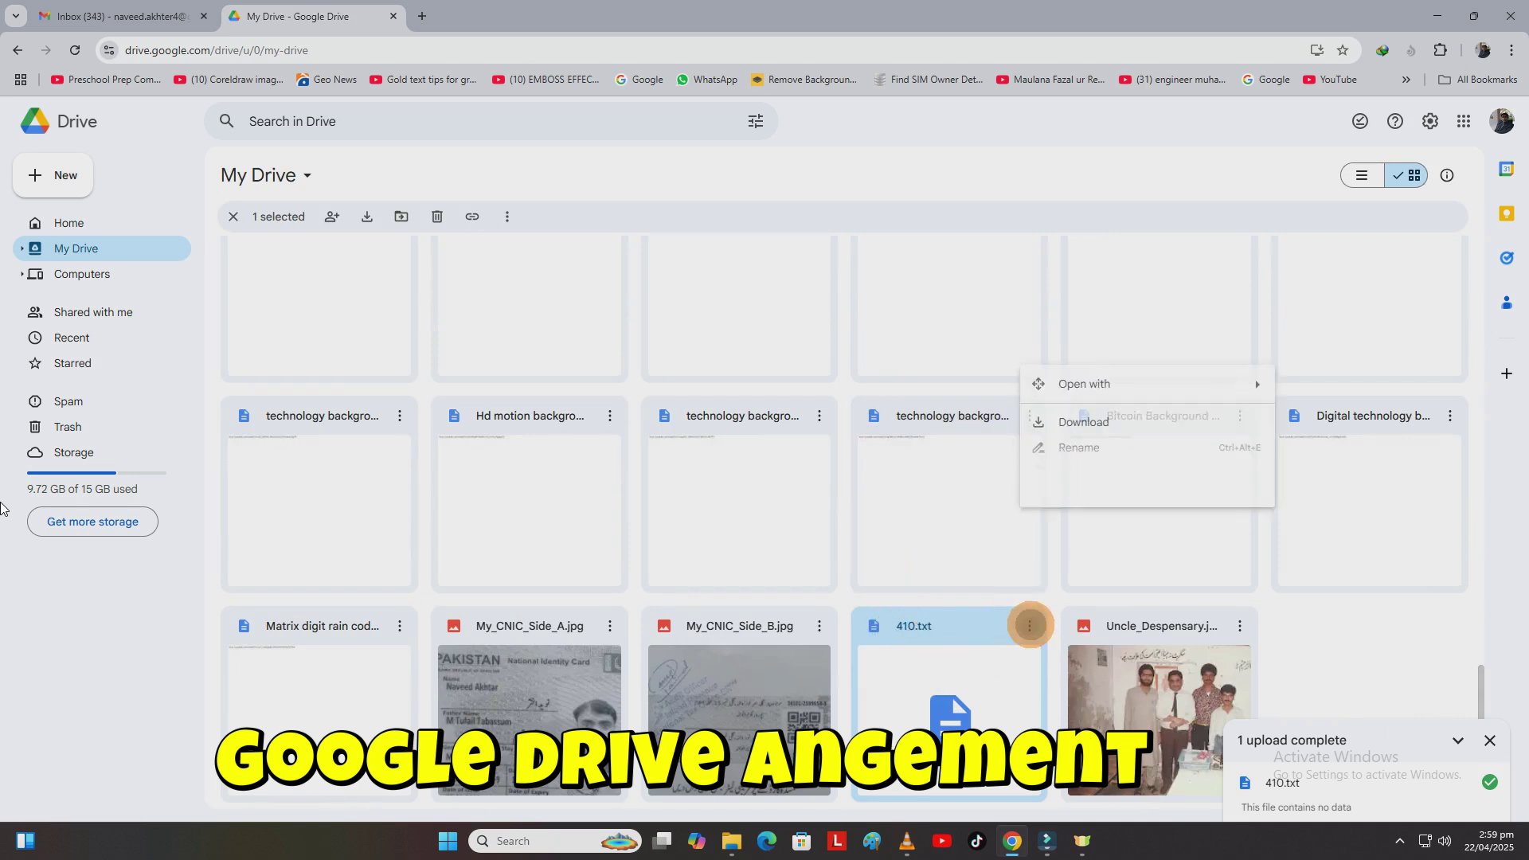
mouse_move(1092, 541)
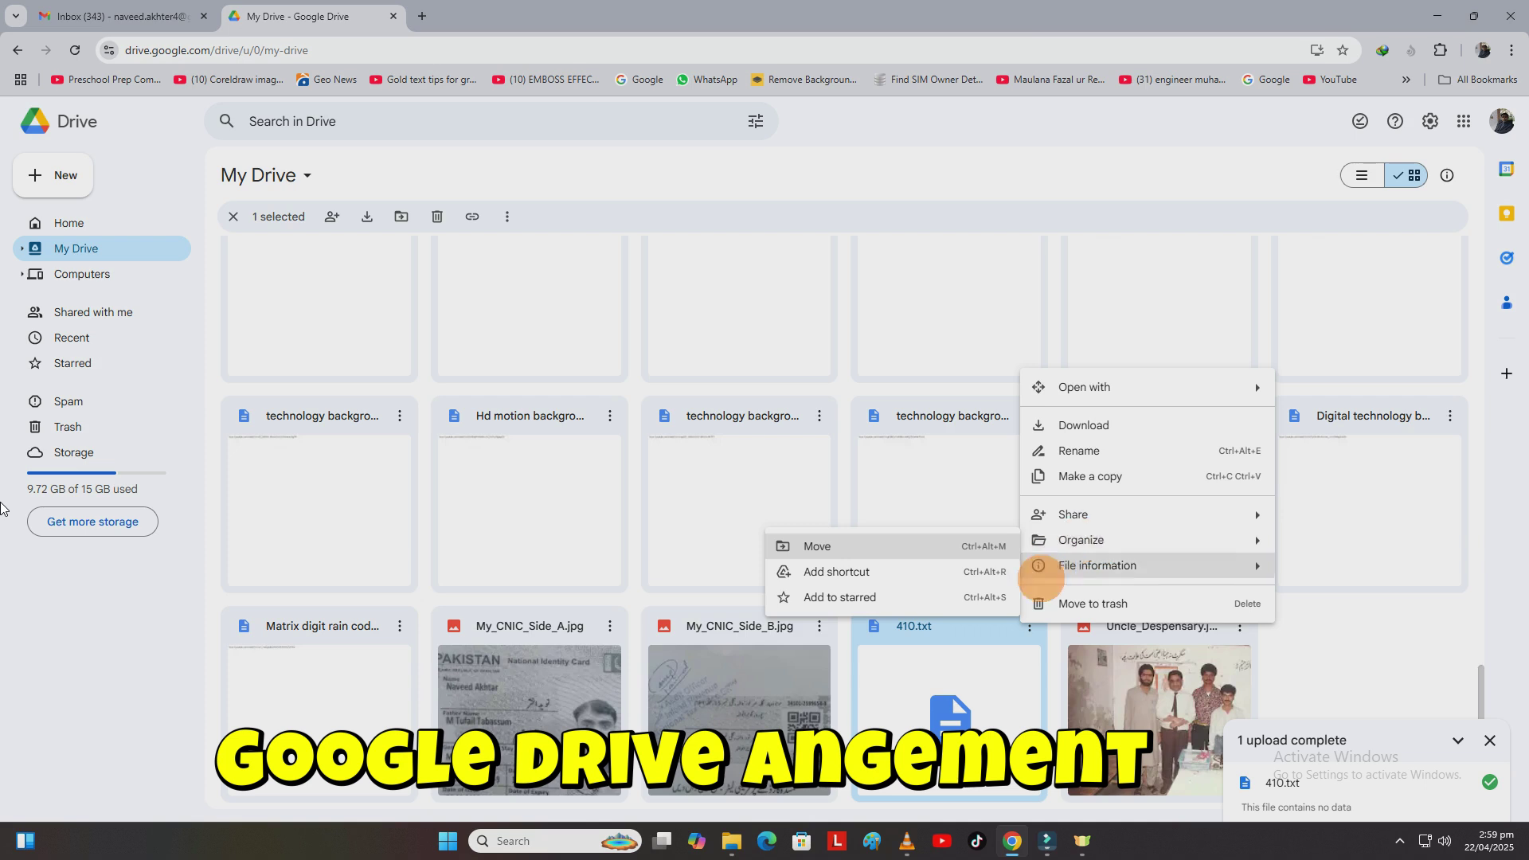
click(1029, 626)
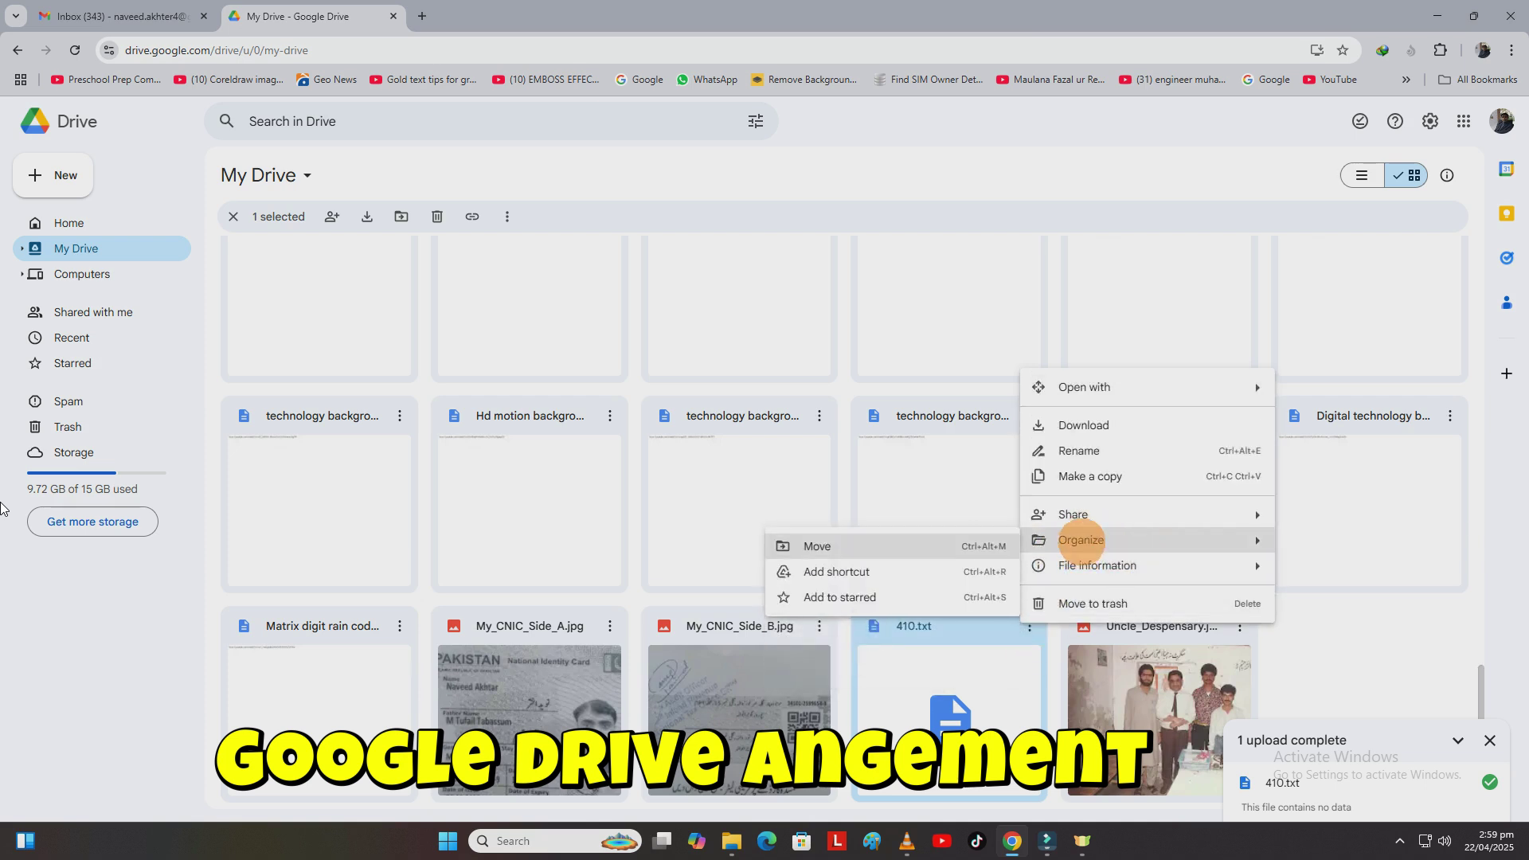
click(820, 543)
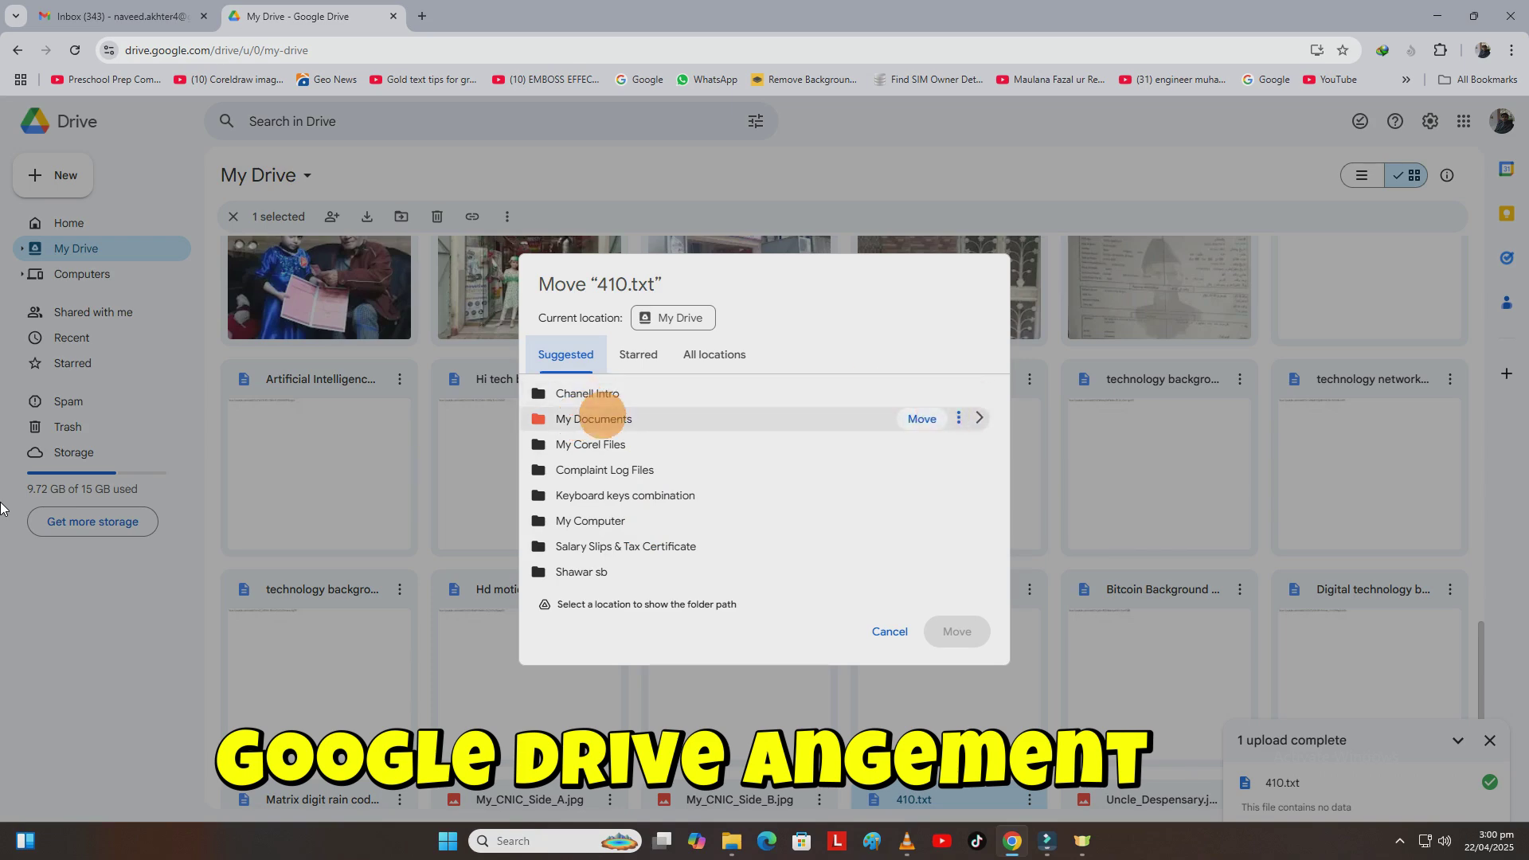
click(602, 418)
click(957, 631)
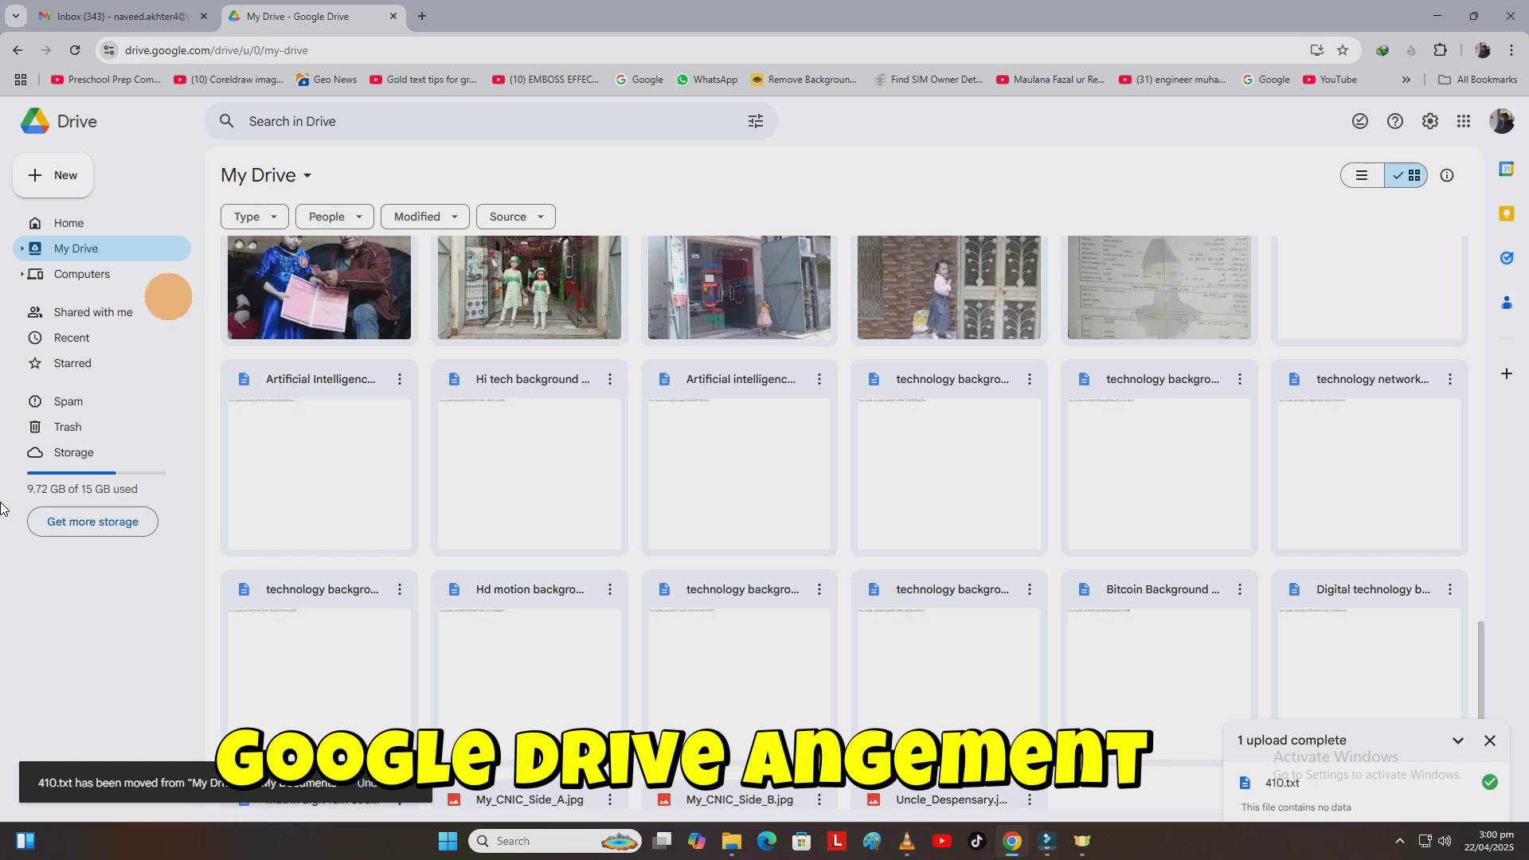
Check the end of the My Drive list, and open the My Documents folder to look for 410.txt among its files
scroll(72, 239, down, 2)
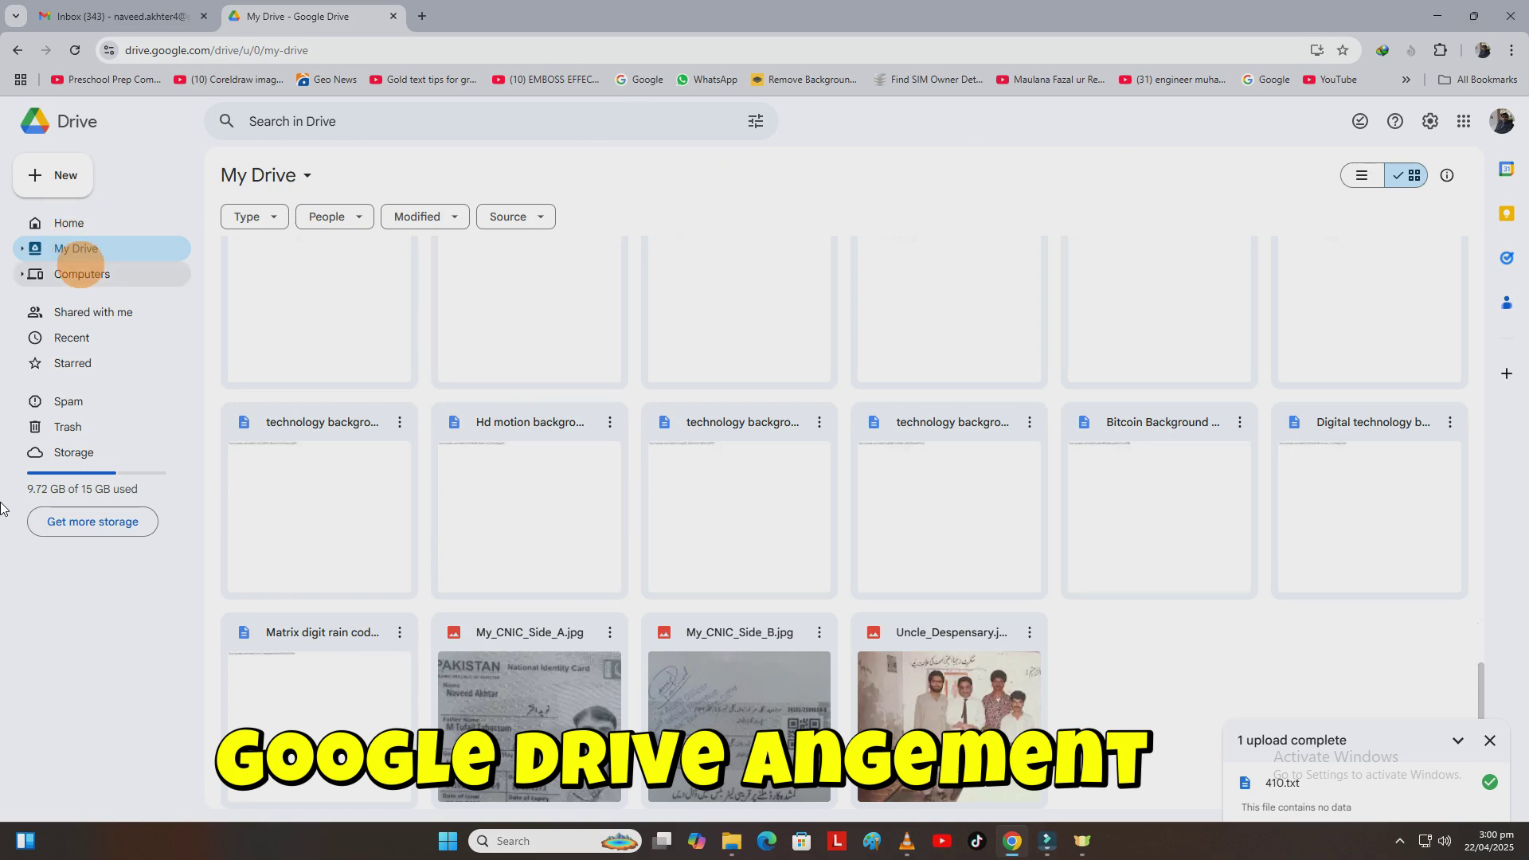
click(76, 248)
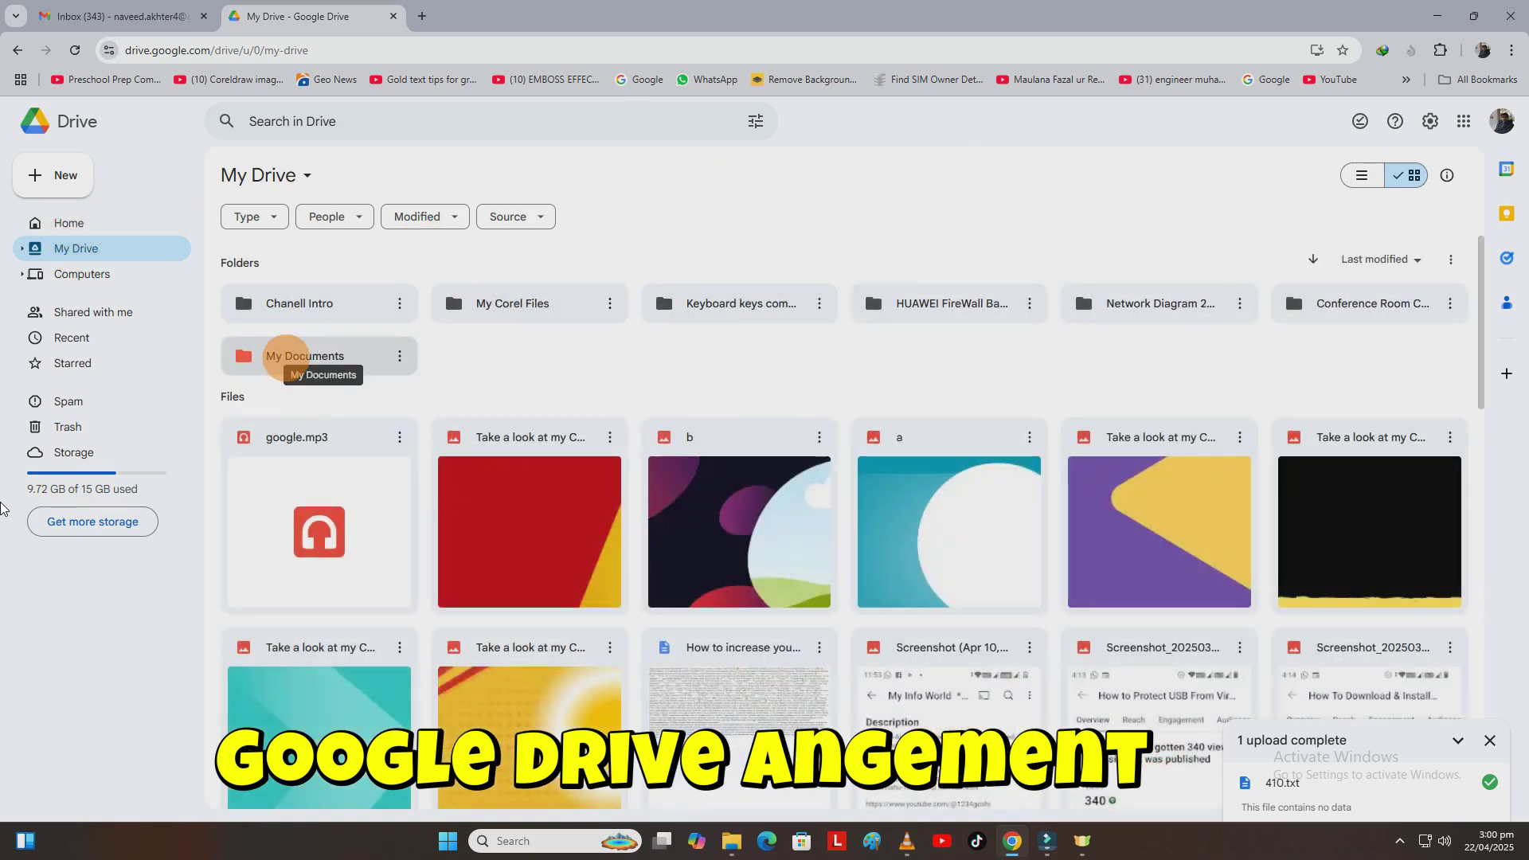
double_click(286, 356)
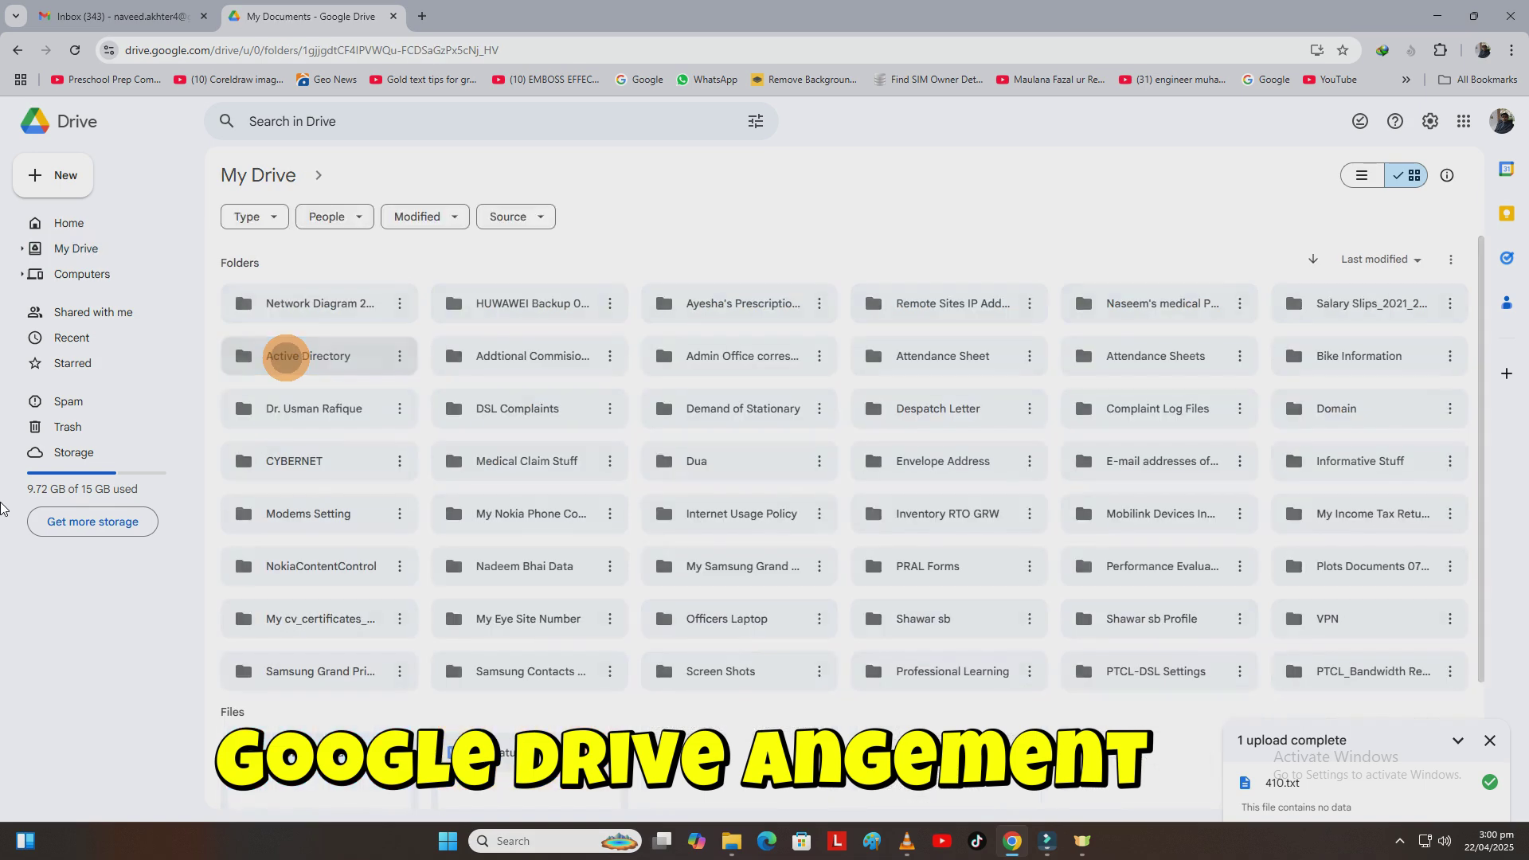
scroll(586, 403, down, 2)
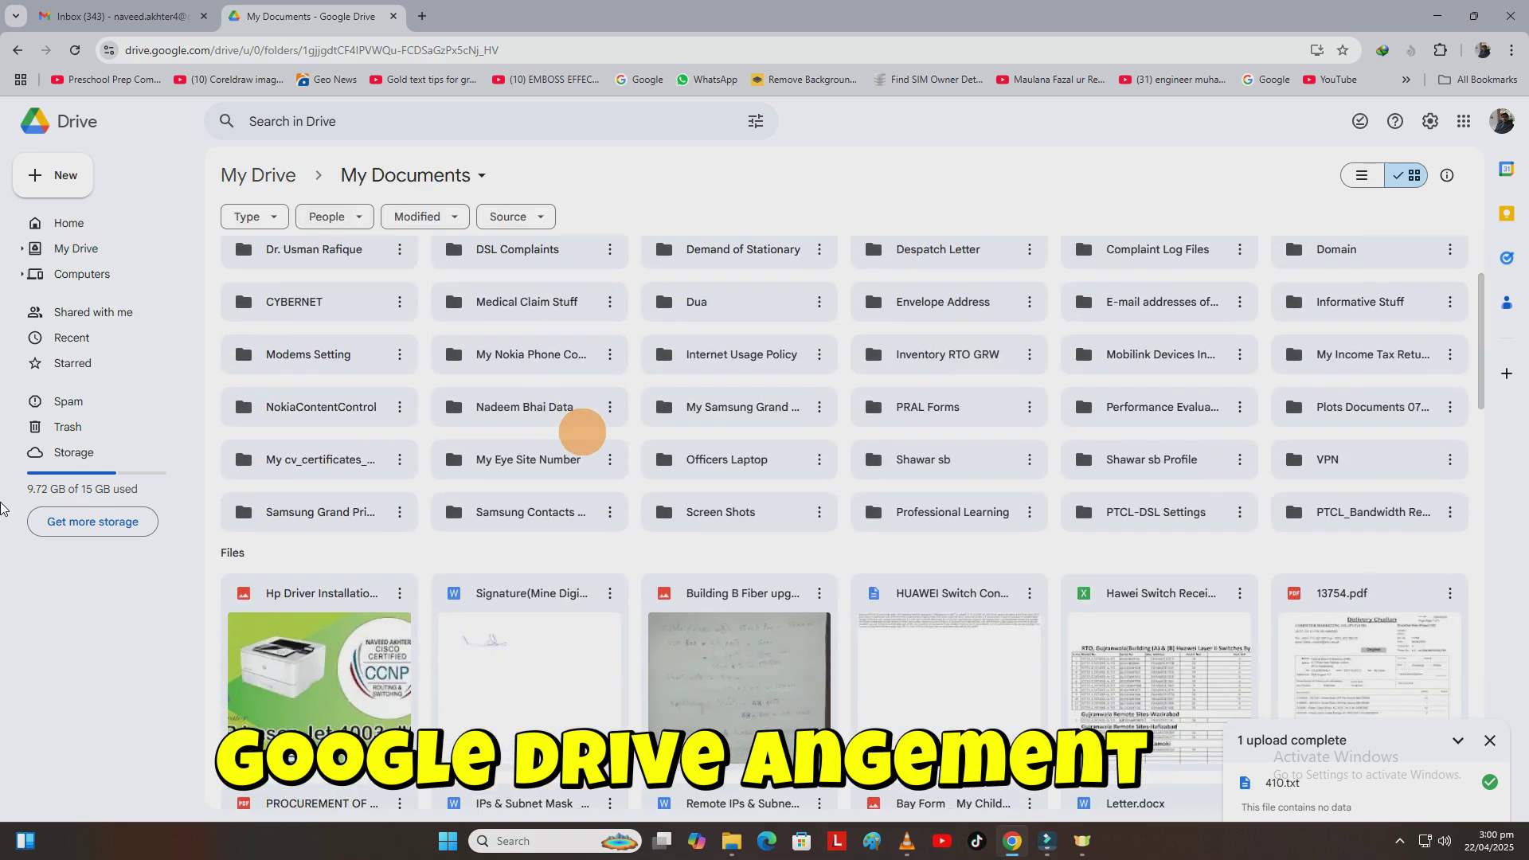
scroll(582, 432, down, 2)
scroll(597, 430, down, 5)
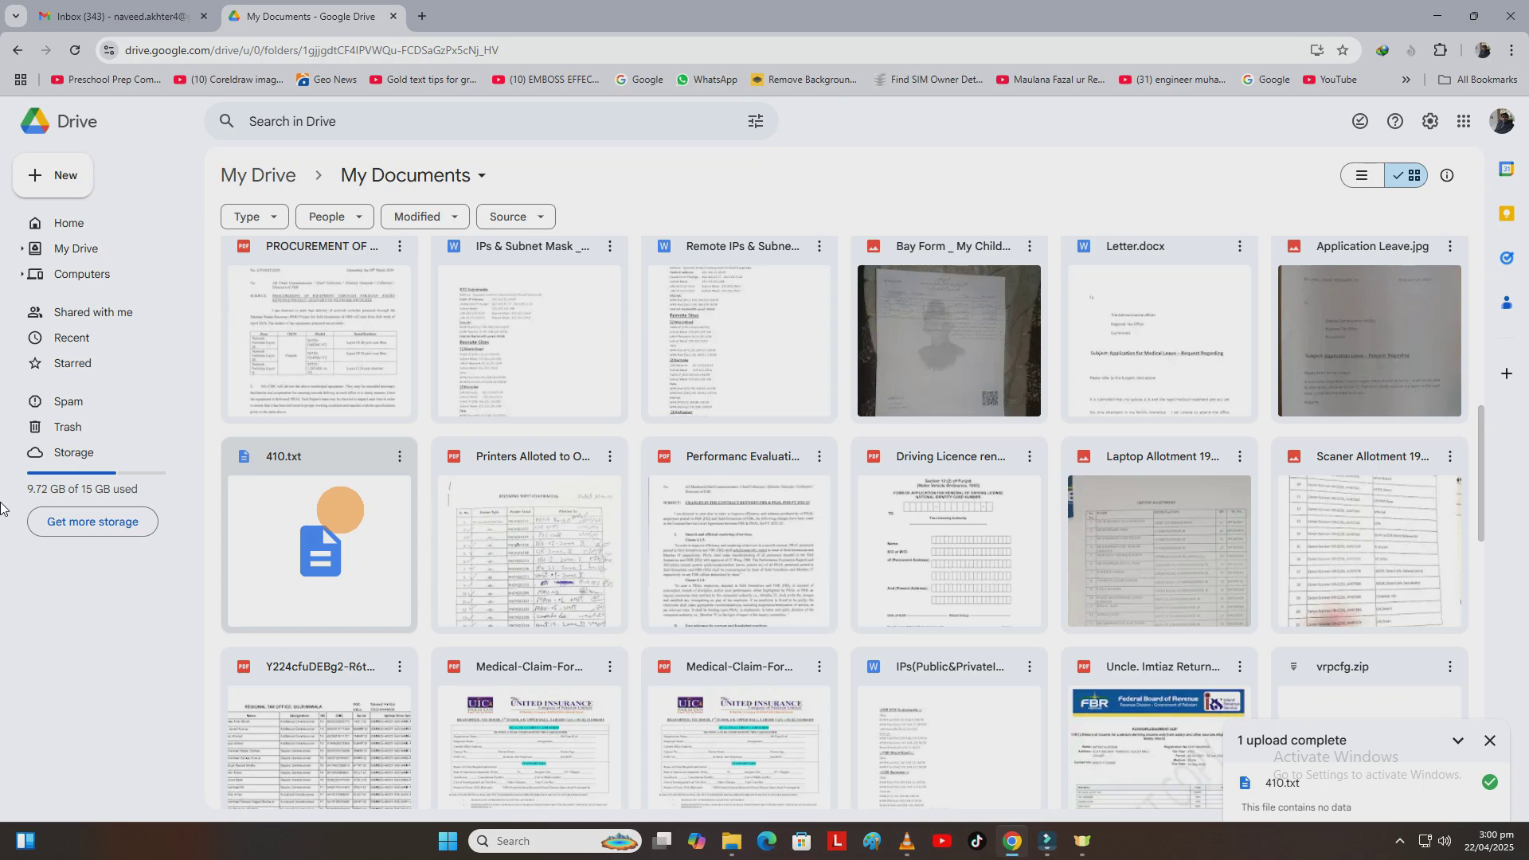
scroll(351, 489, up, 5)
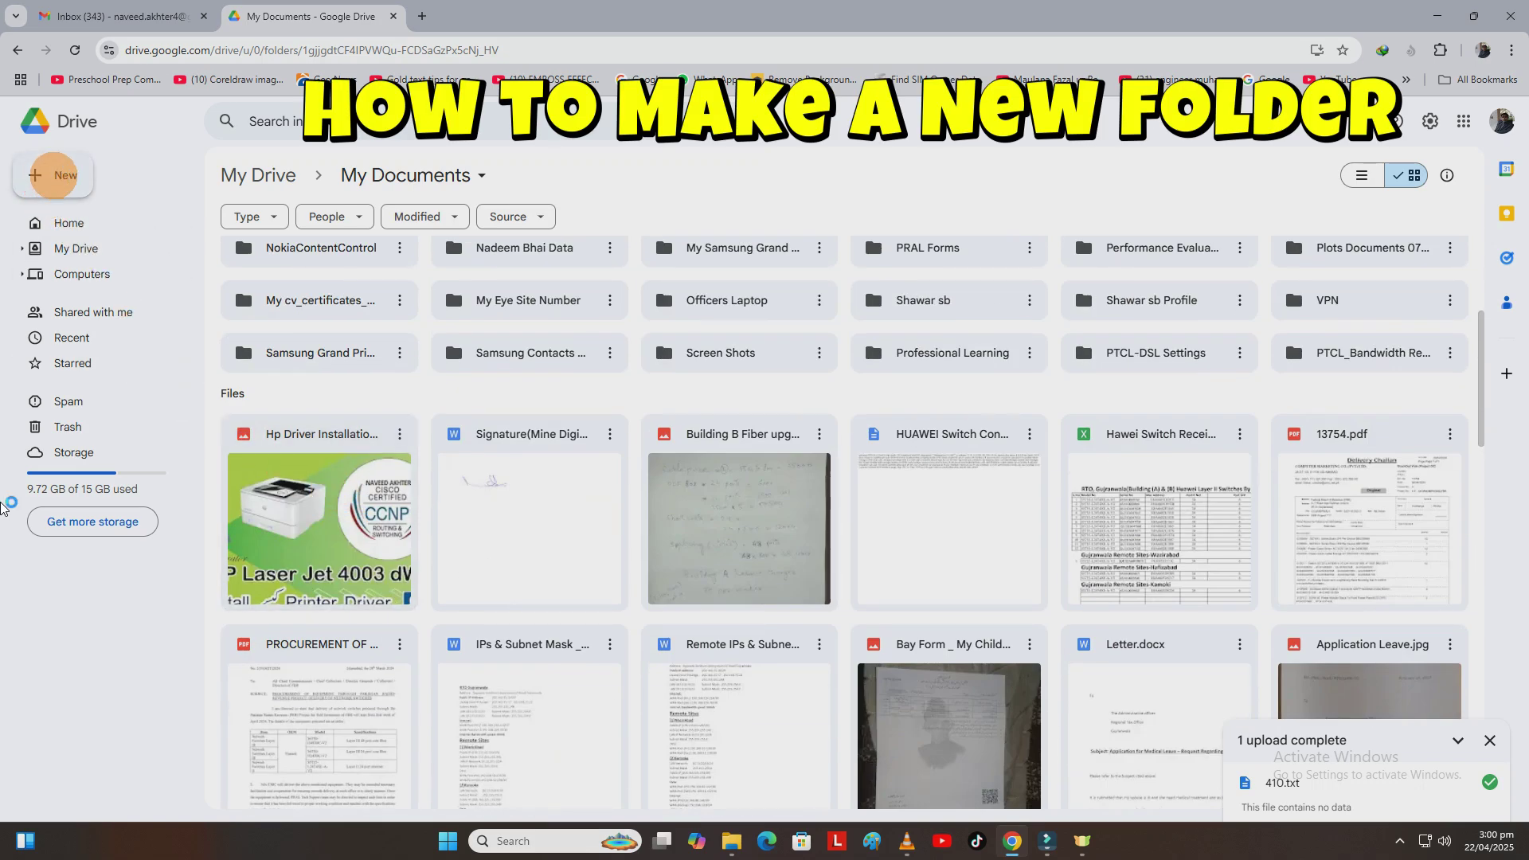
Create a new folder named Unit 786 inside the My Documents folder
click(481, 175)
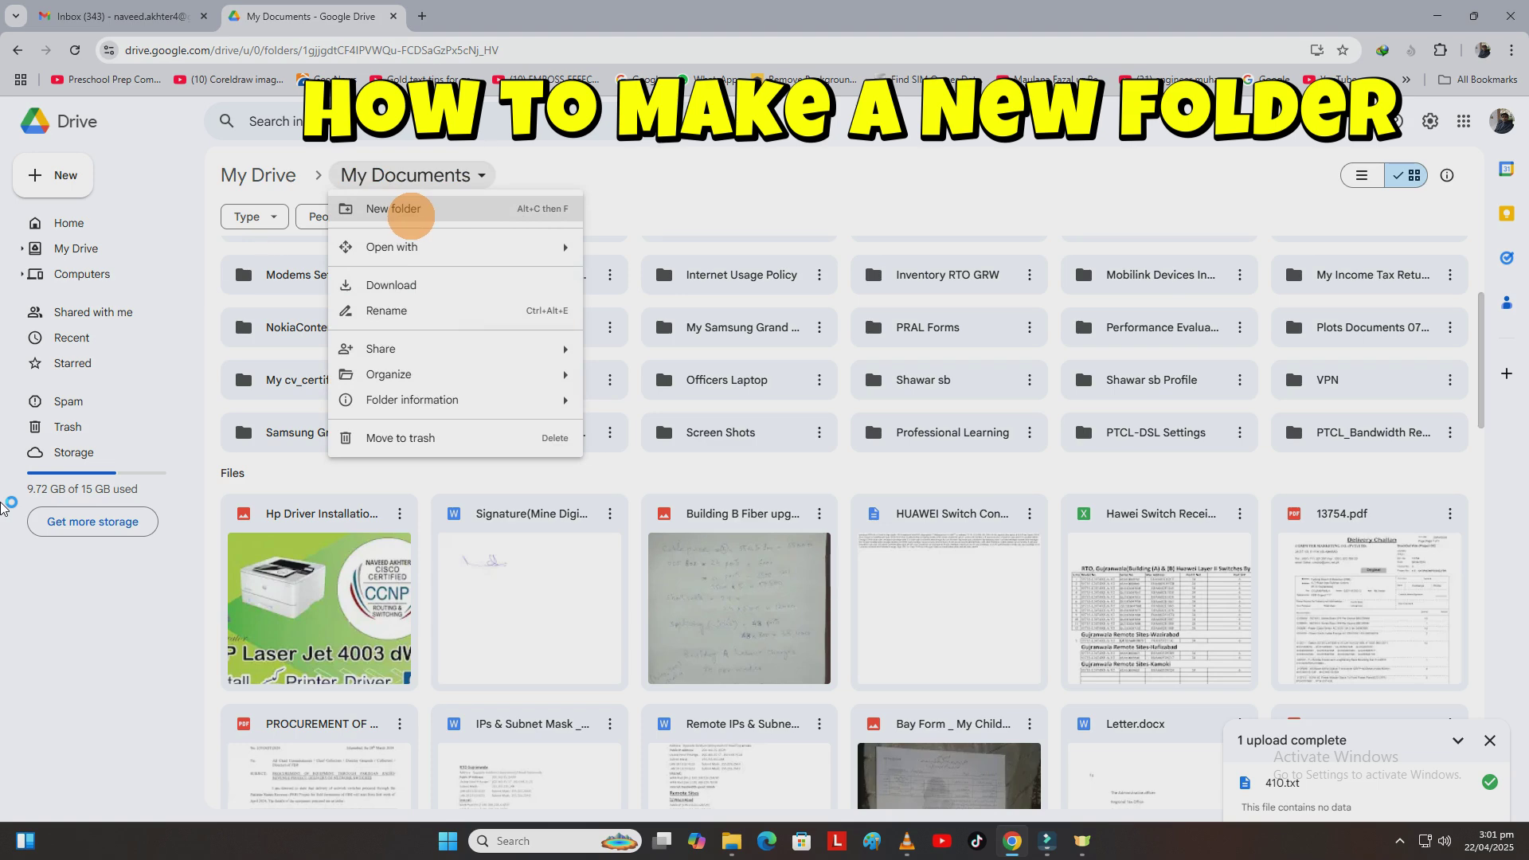
click(608, 158)
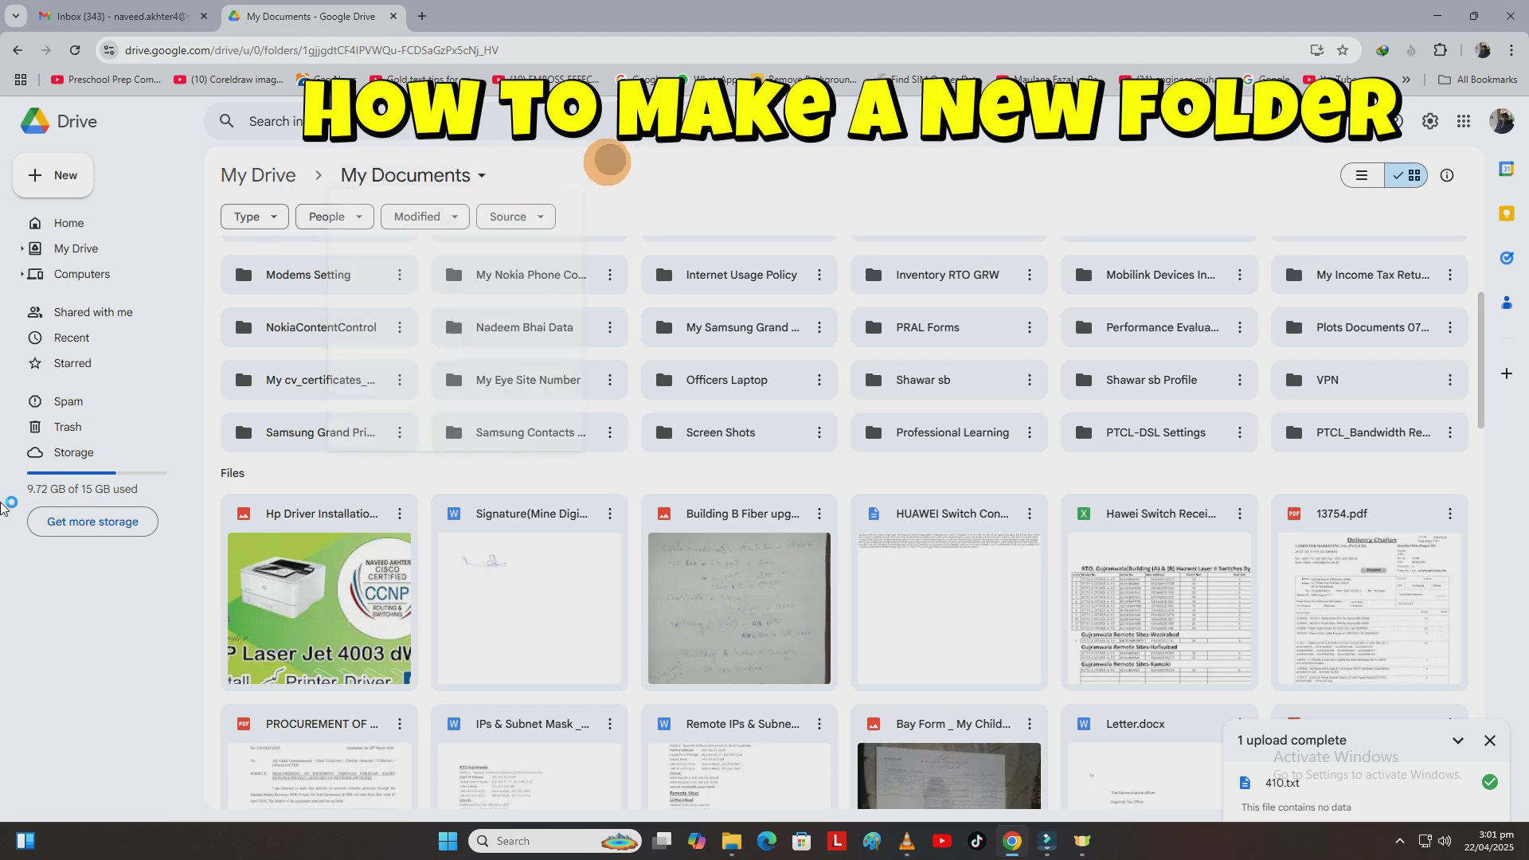
click(481, 175)
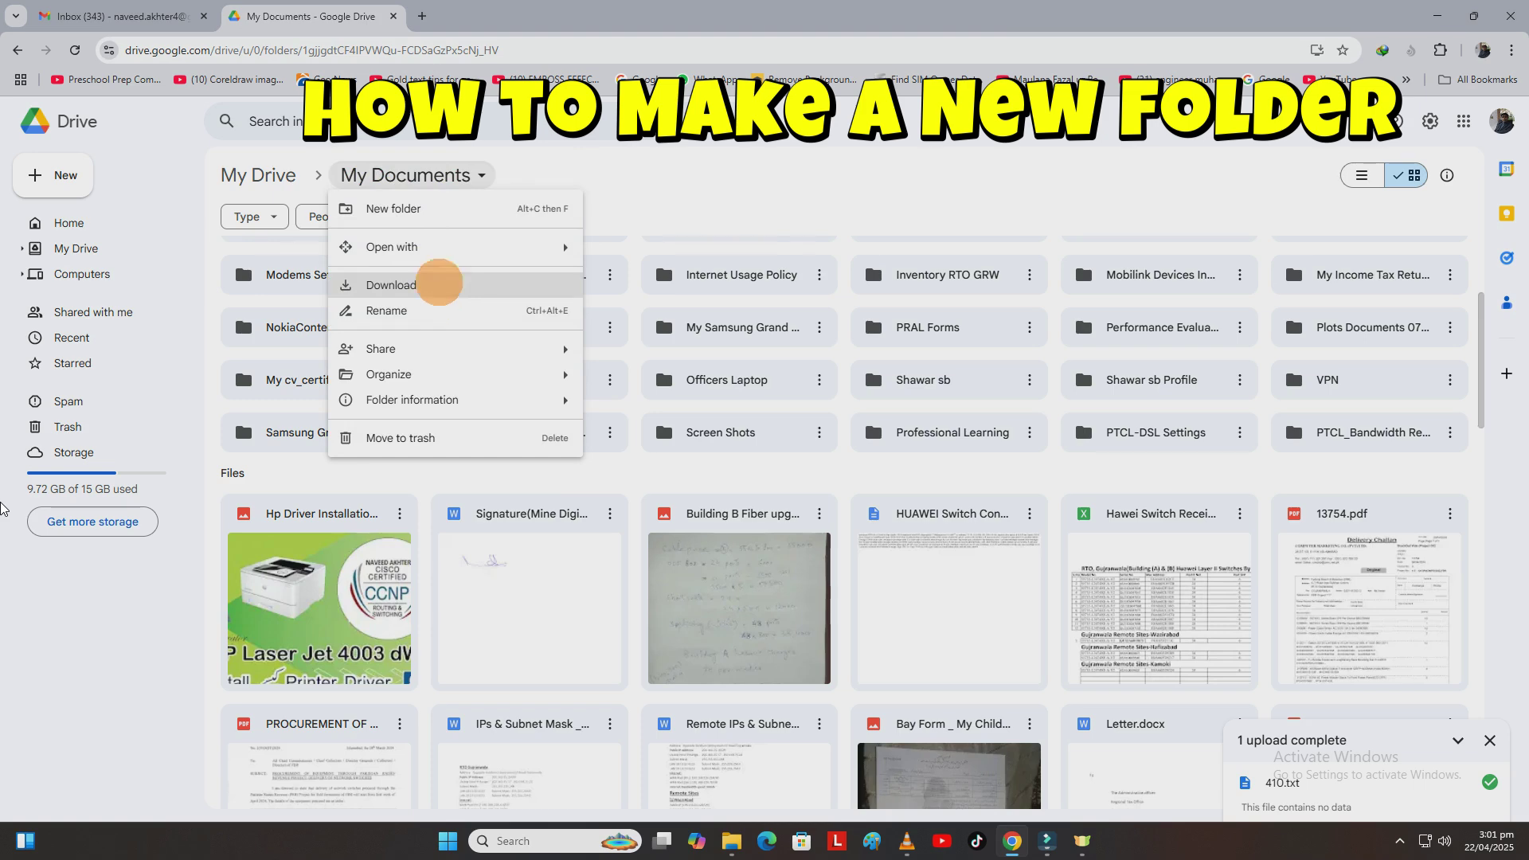
click(389, 207)
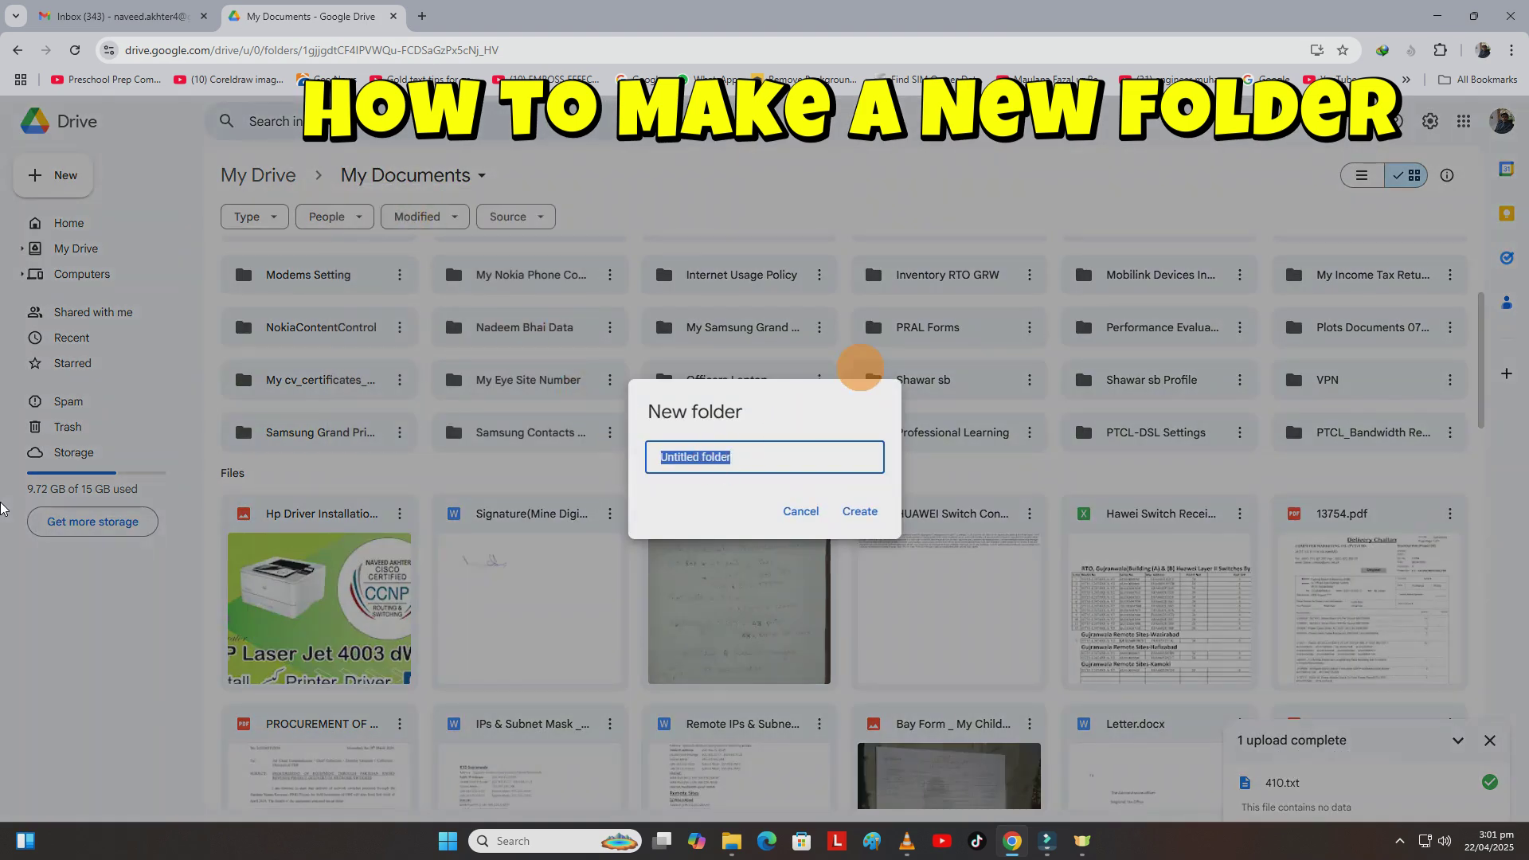
text(Unit 786)
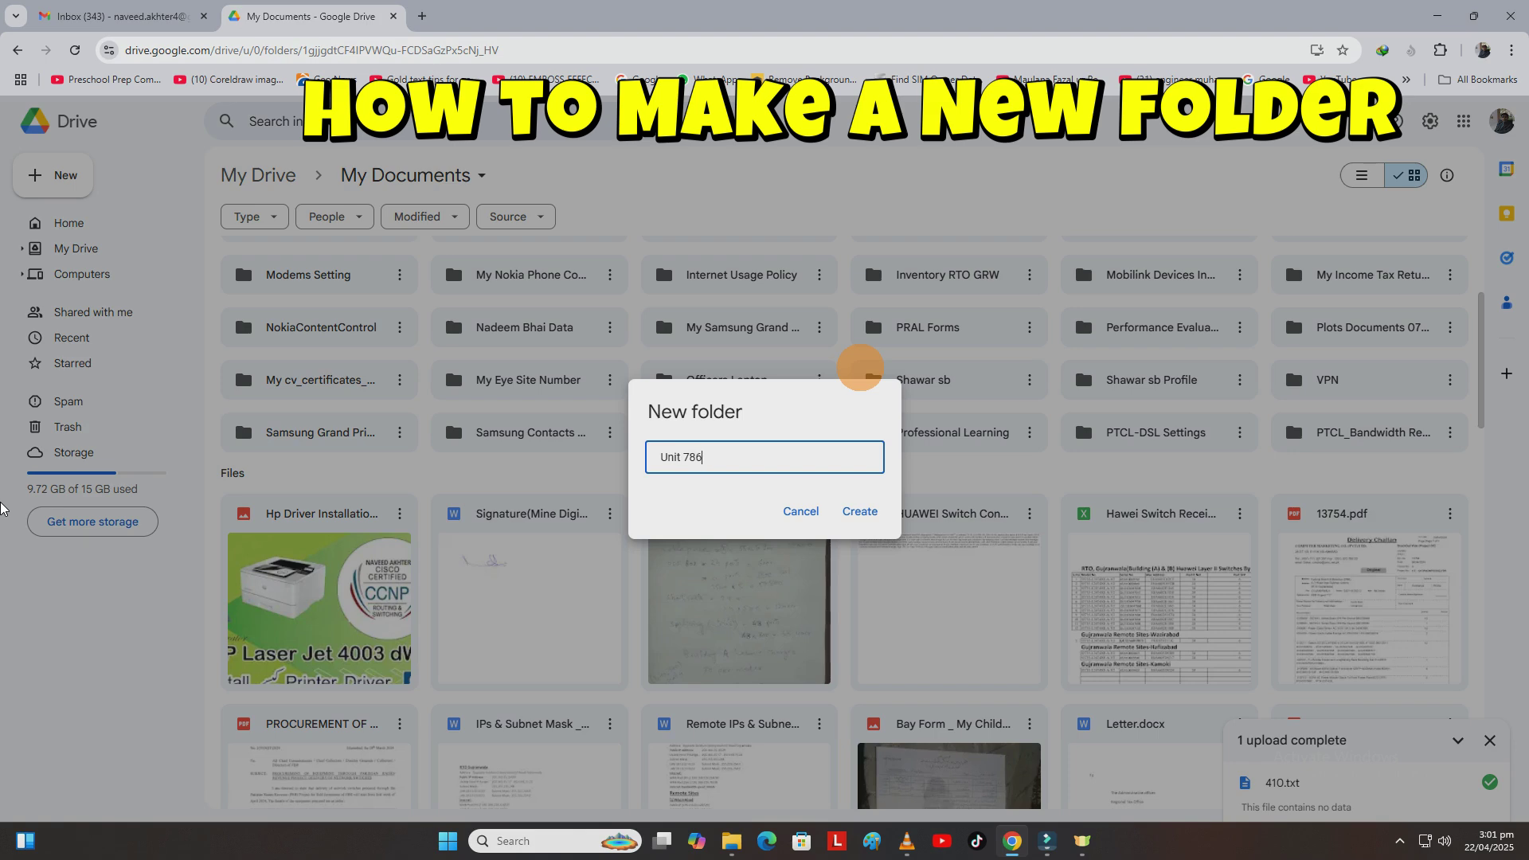
click(856, 511)
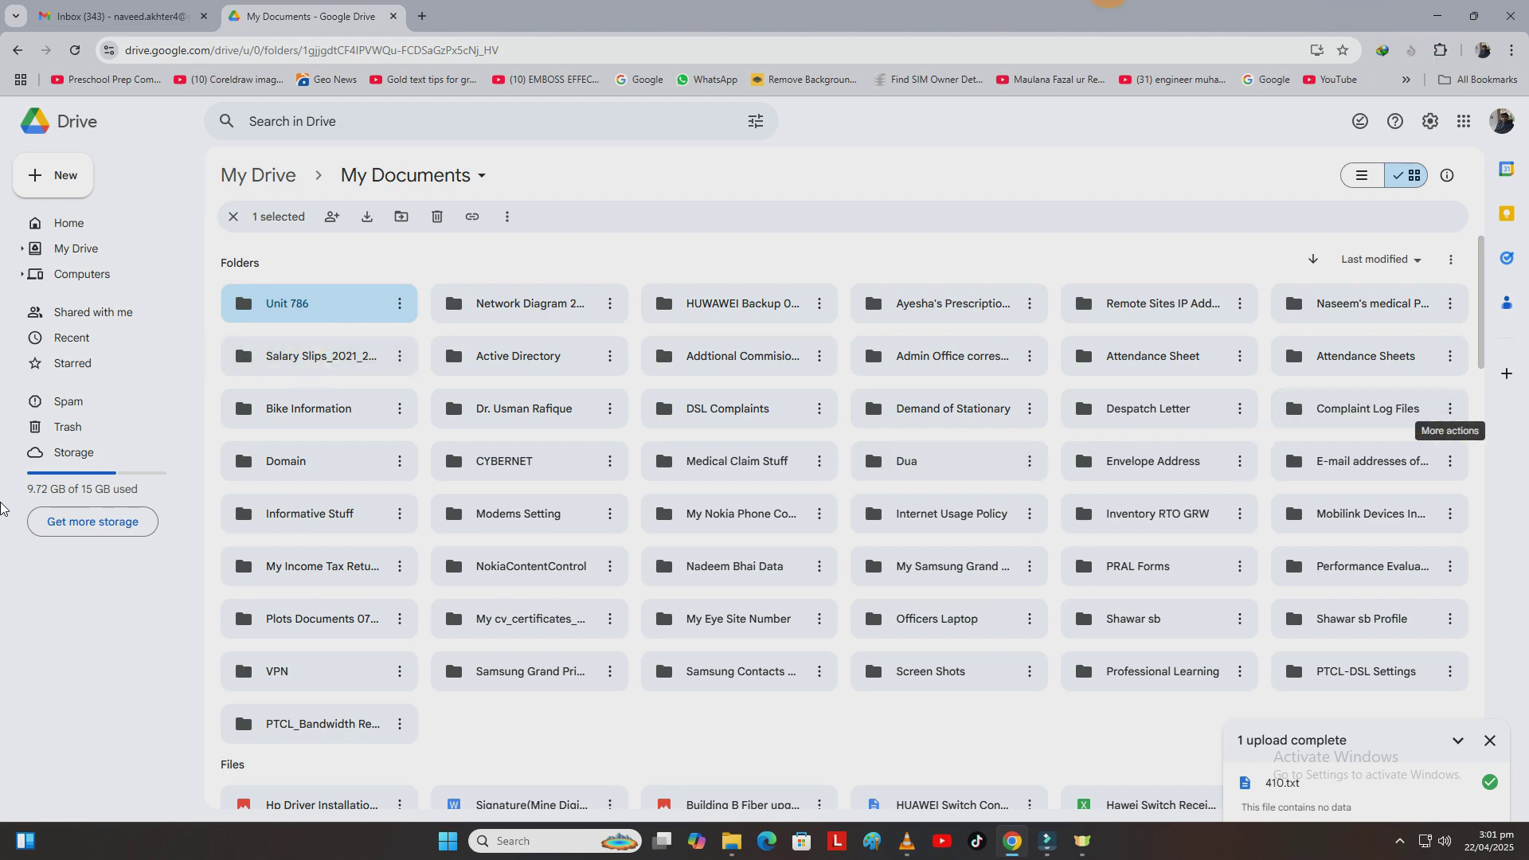
Find 410.txt by searching My Drive for 410, and move it into the Unit 786 folder
click(258, 175)
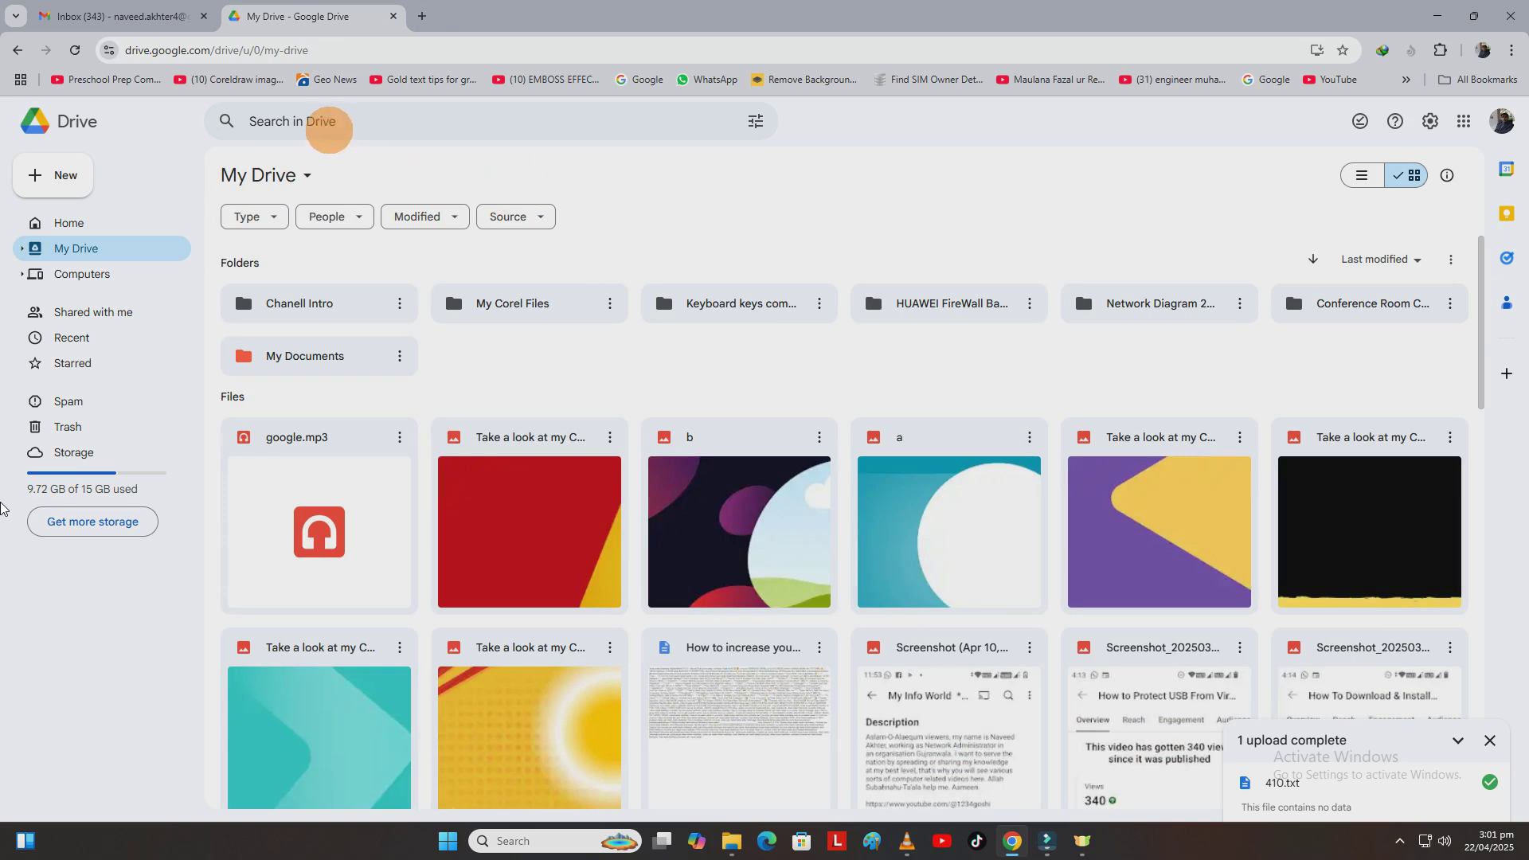
click(329, 125)
text(410)
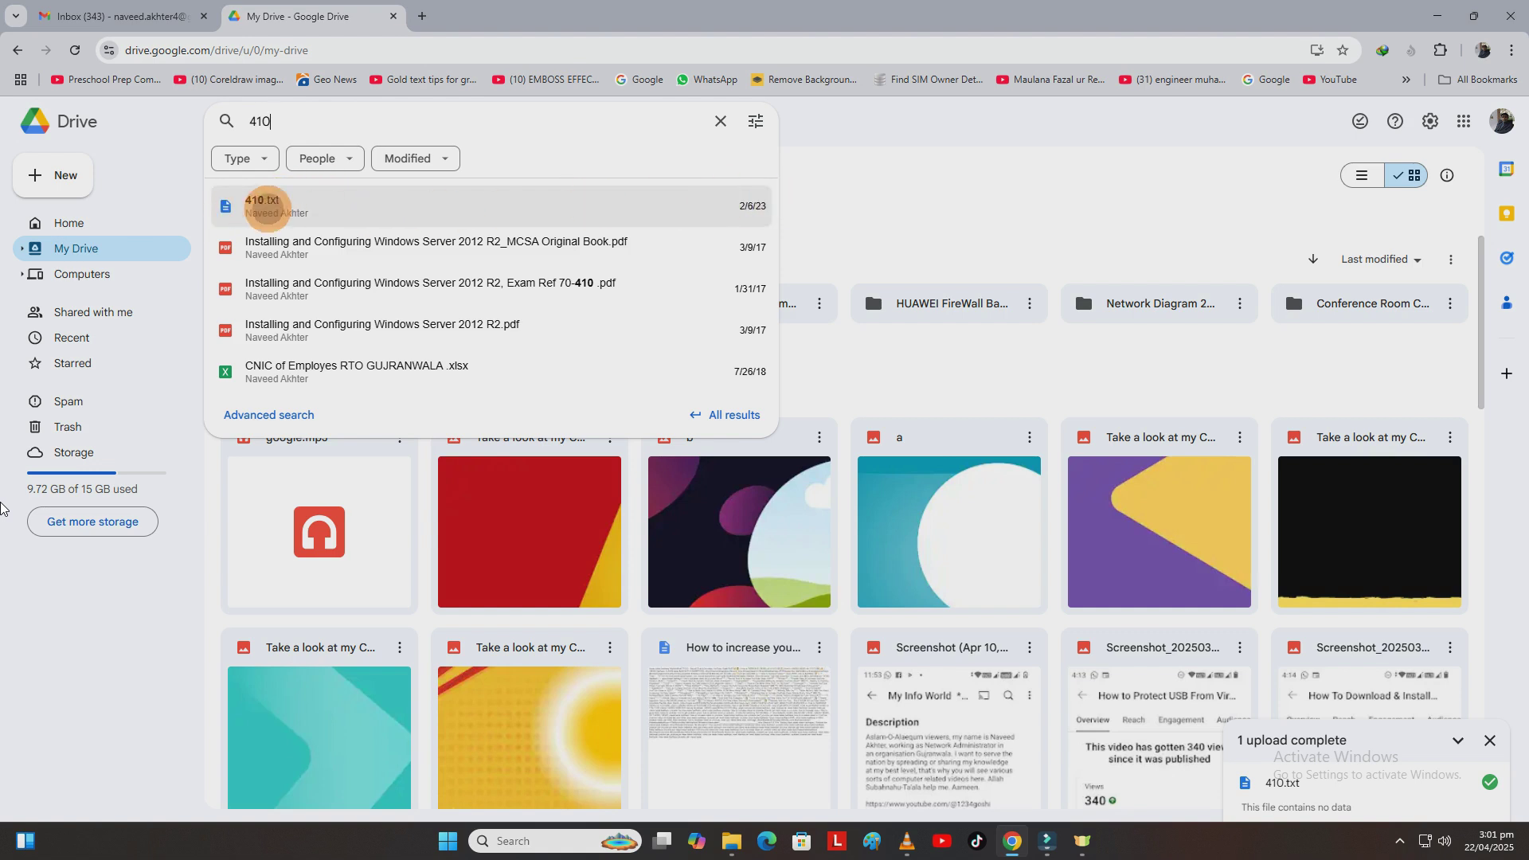
click(245, 205)
click(1398, 121)
click(1212, 157)
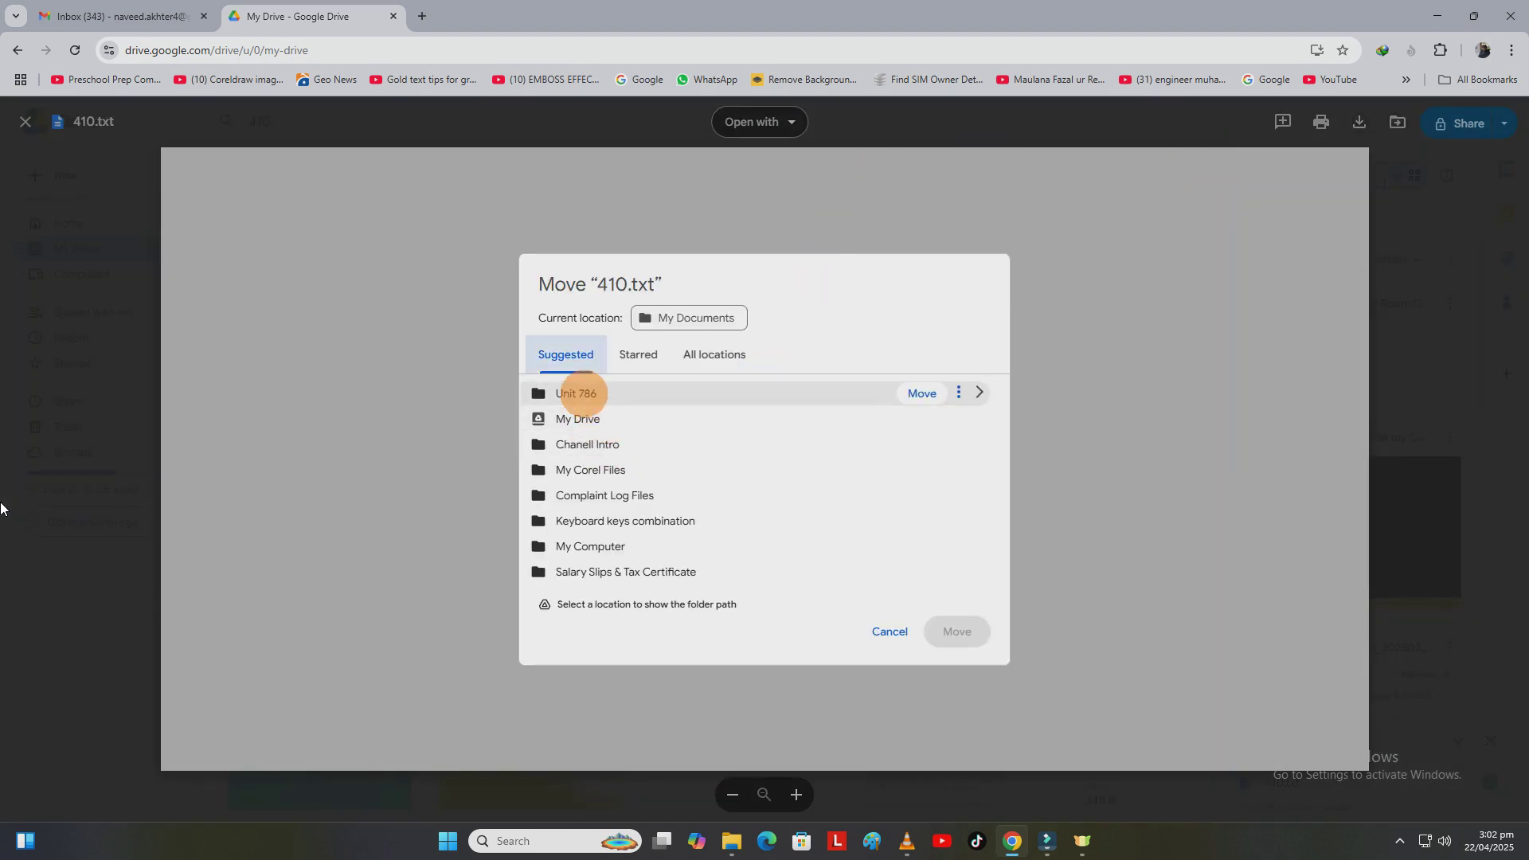
click(580, 394)
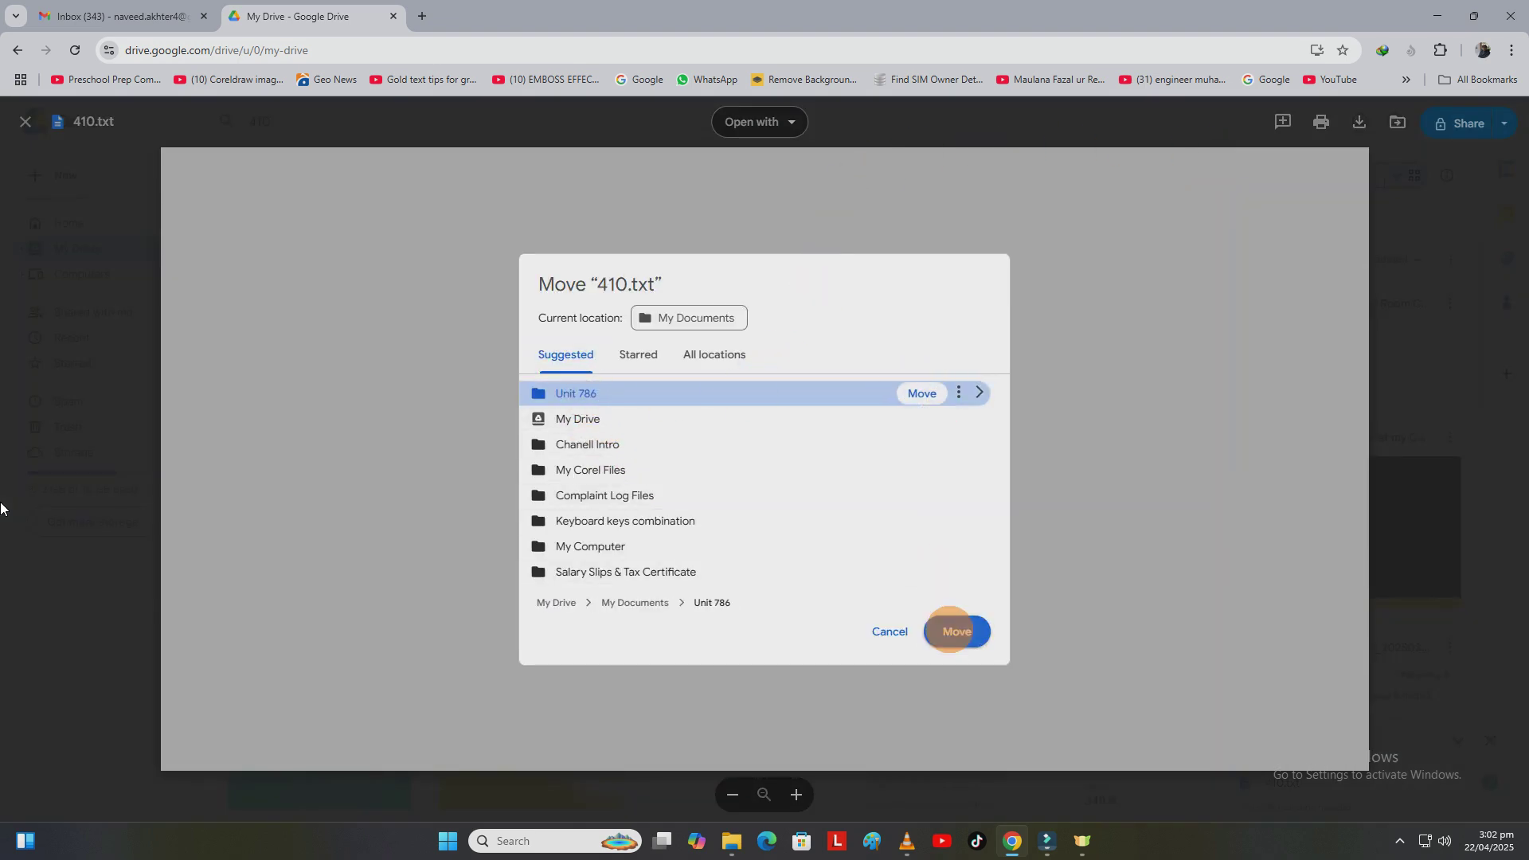
click(957, 630)
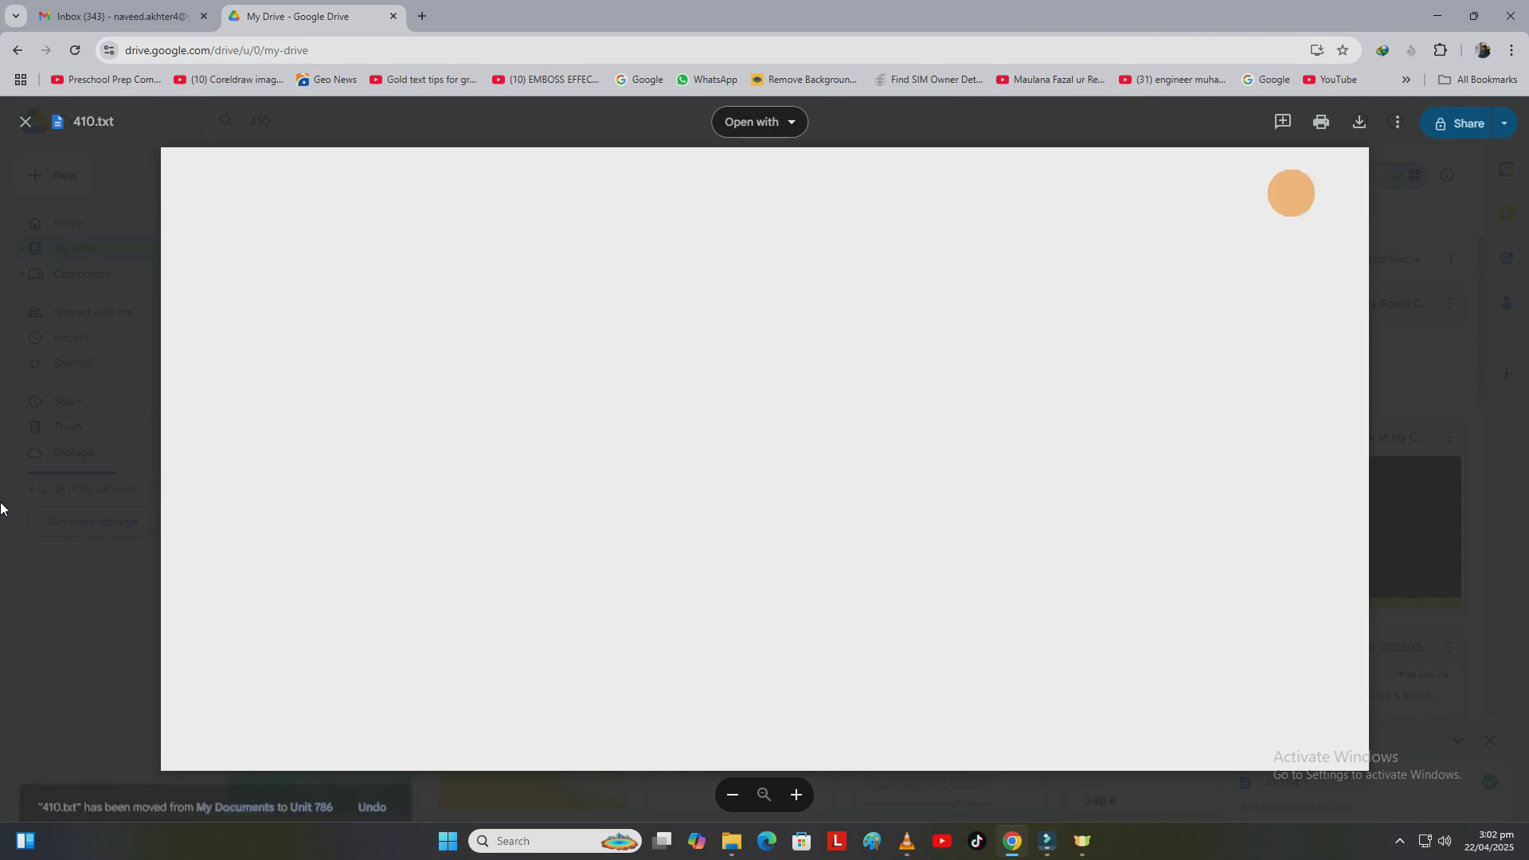
click(25, 121)
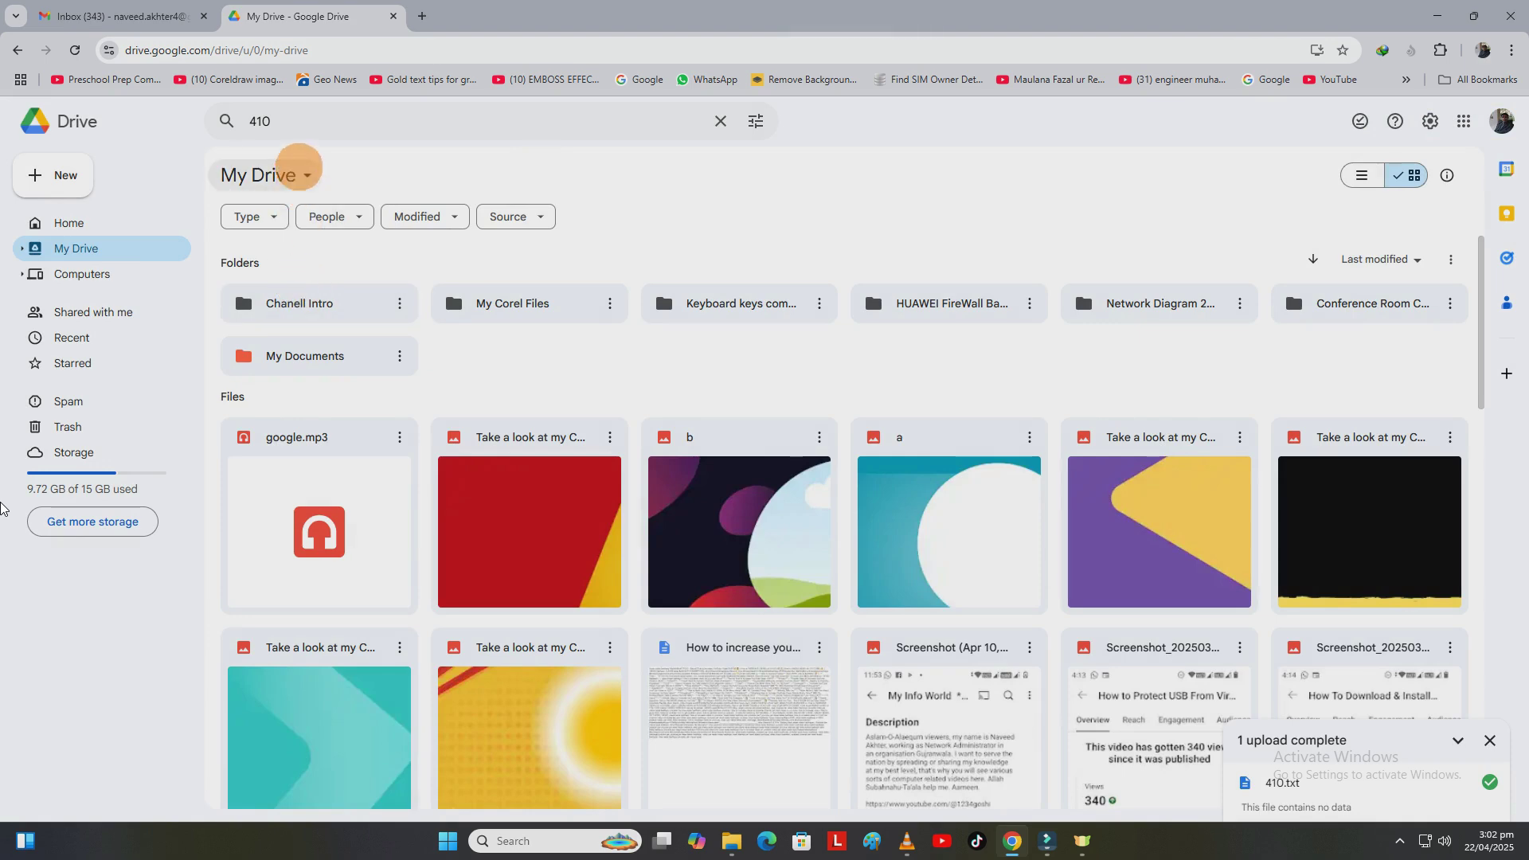
Look for 410.txt in the Unit 786 folder inside My Documents, checking twice, and return to My Drive
click(300, 120)
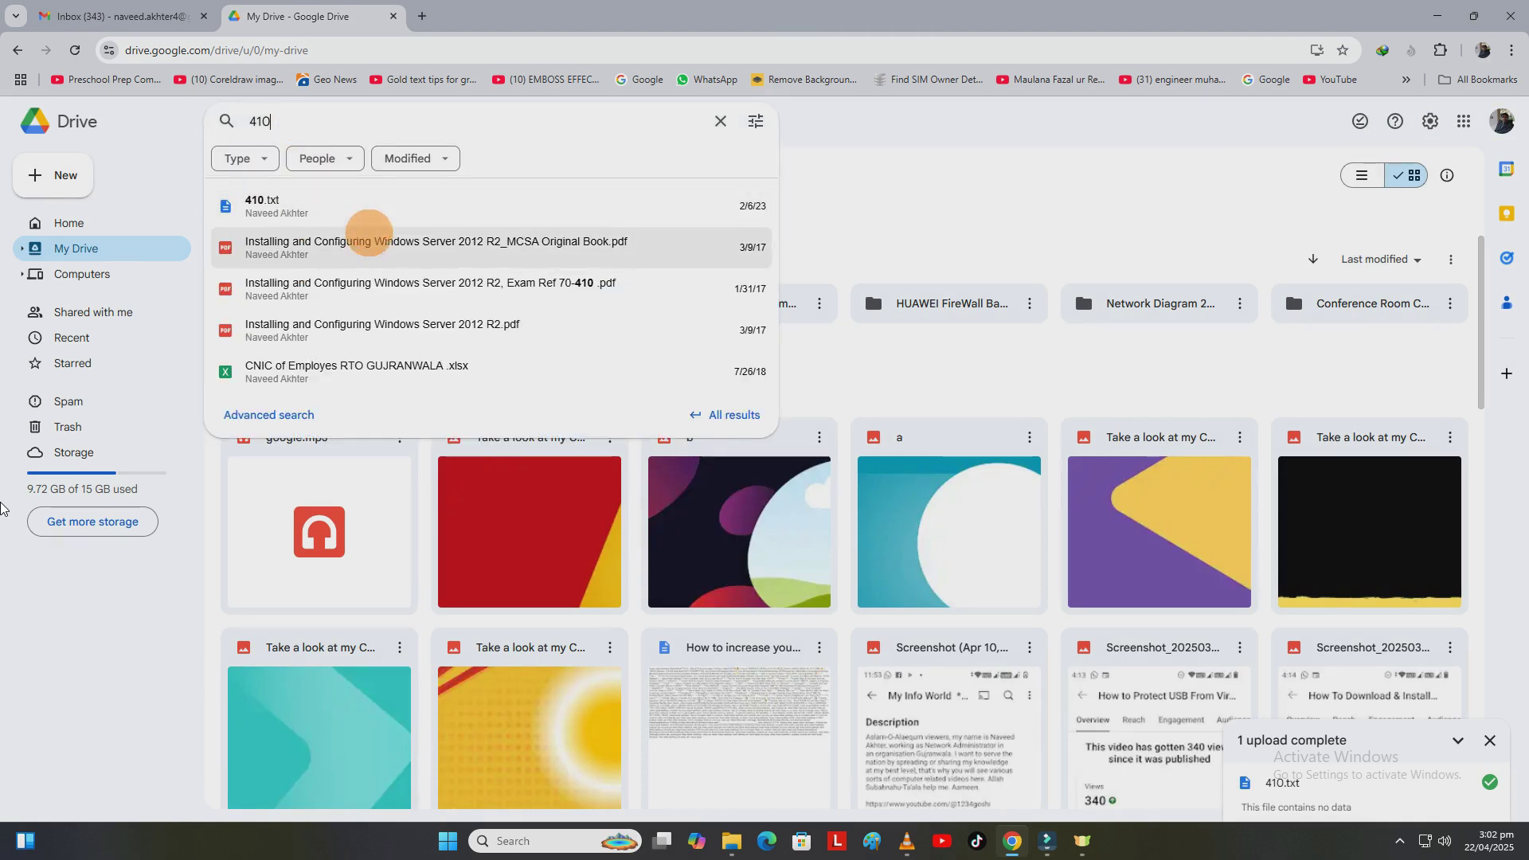
click(76, 248)
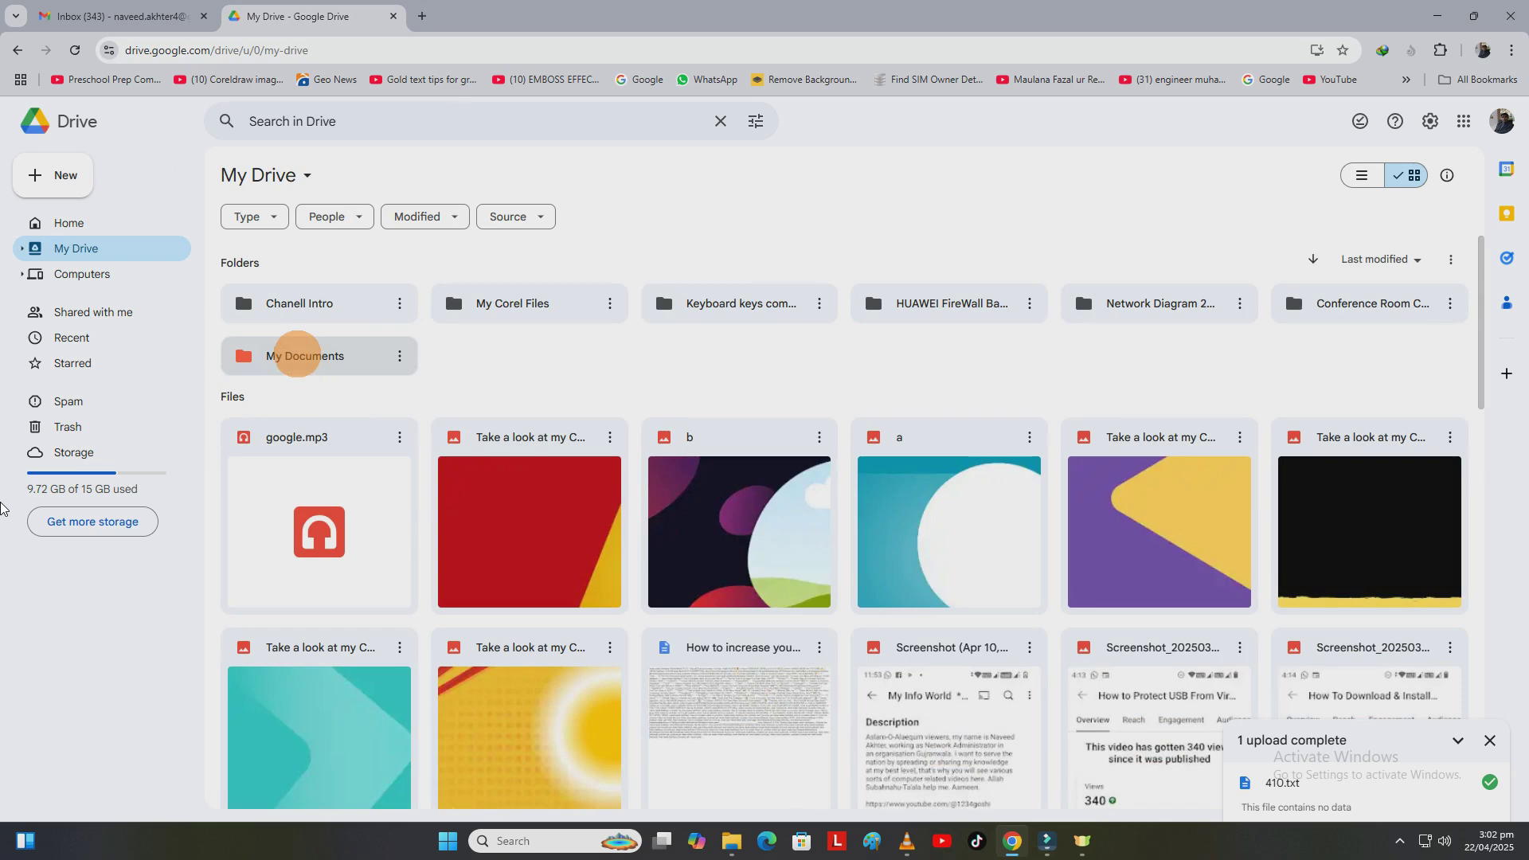
double_click(301, 359)
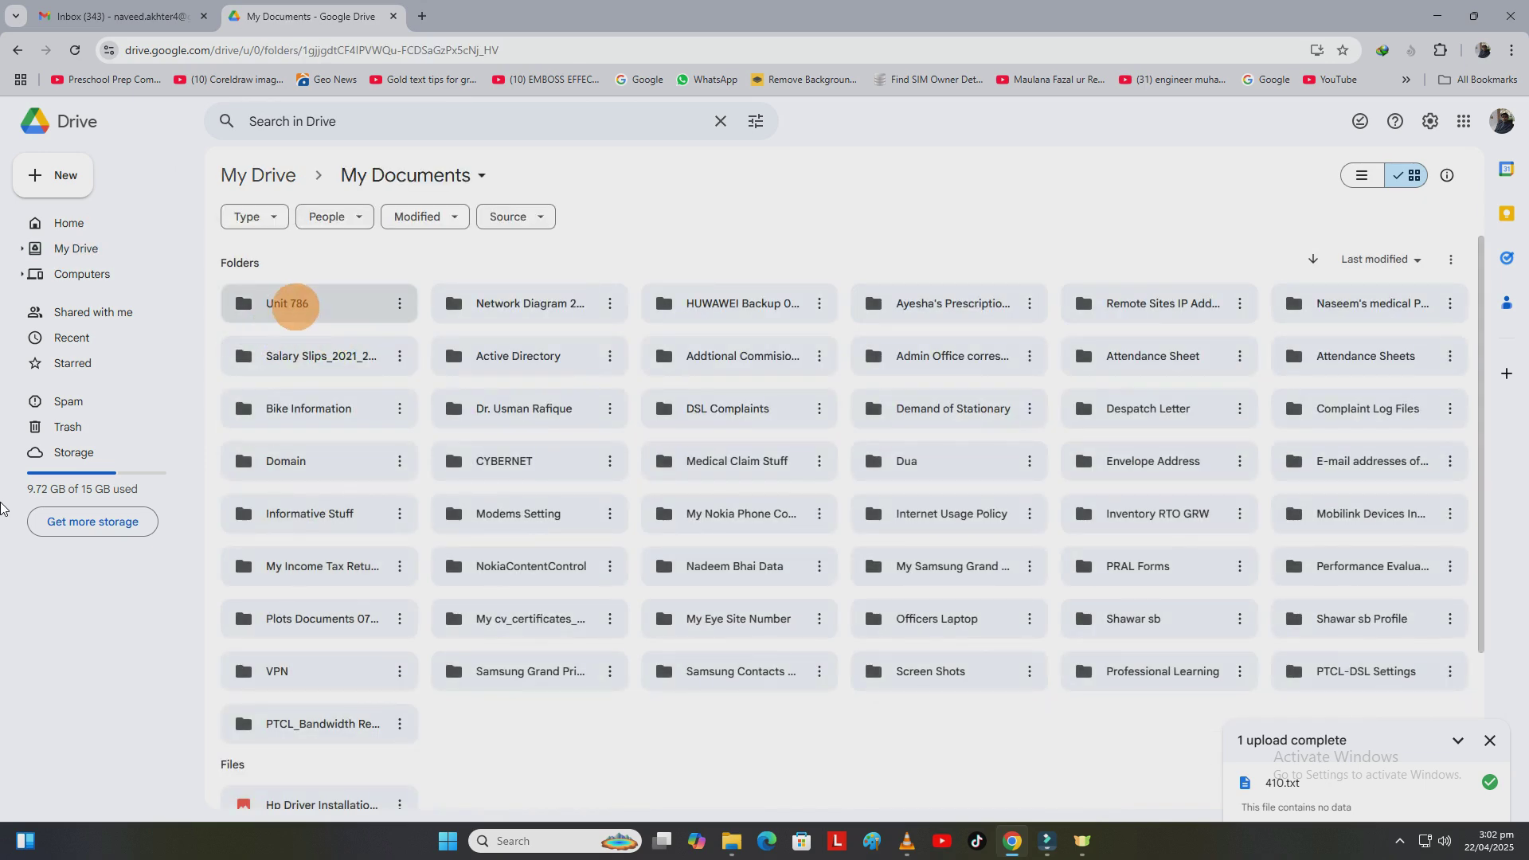
double_click(292, 305)
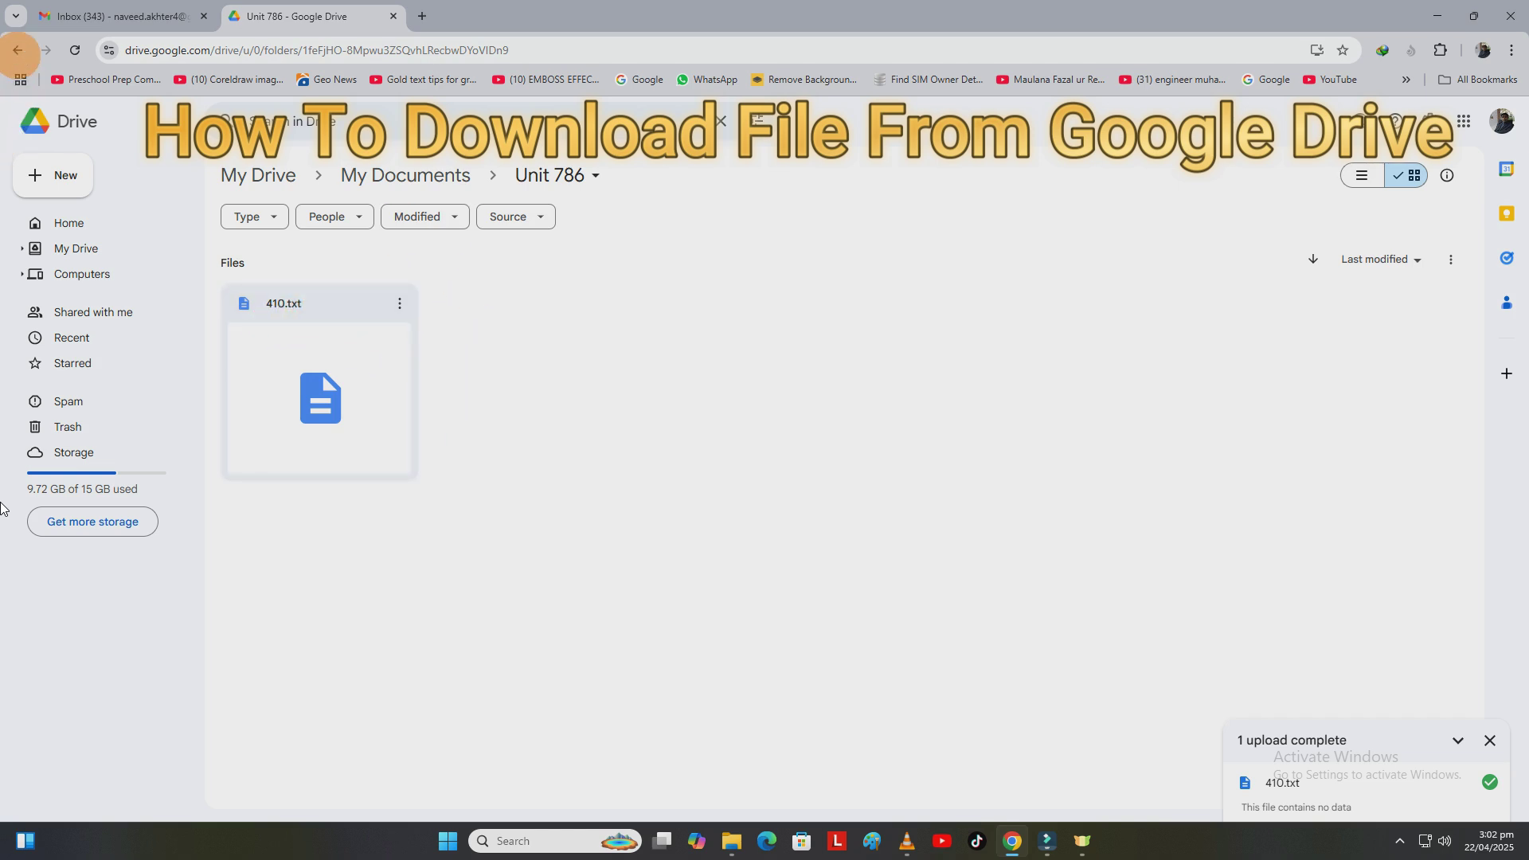
click(17, 50)
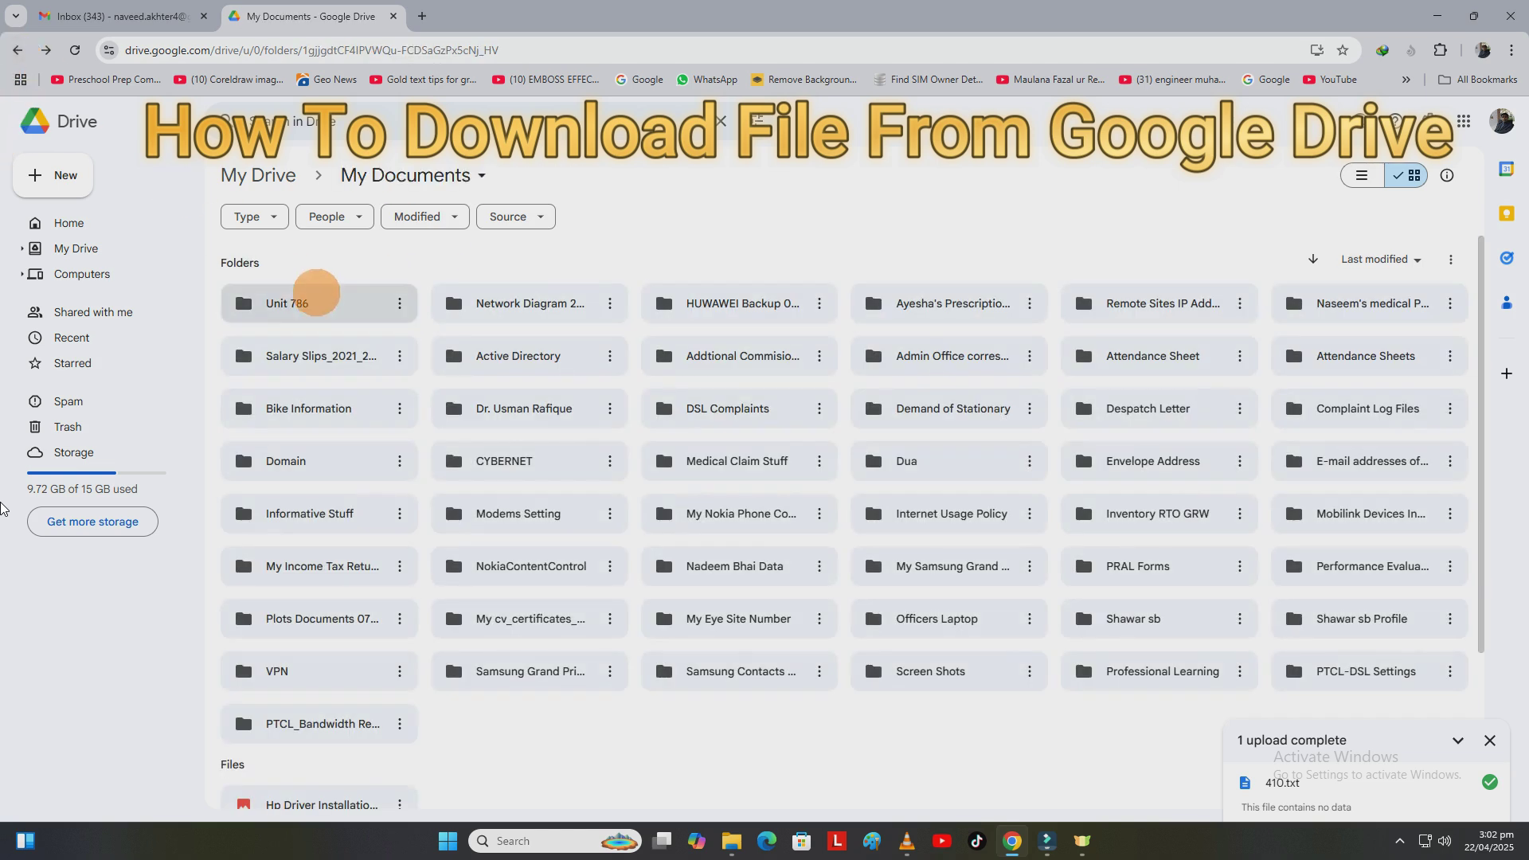
double_click(302, 304)
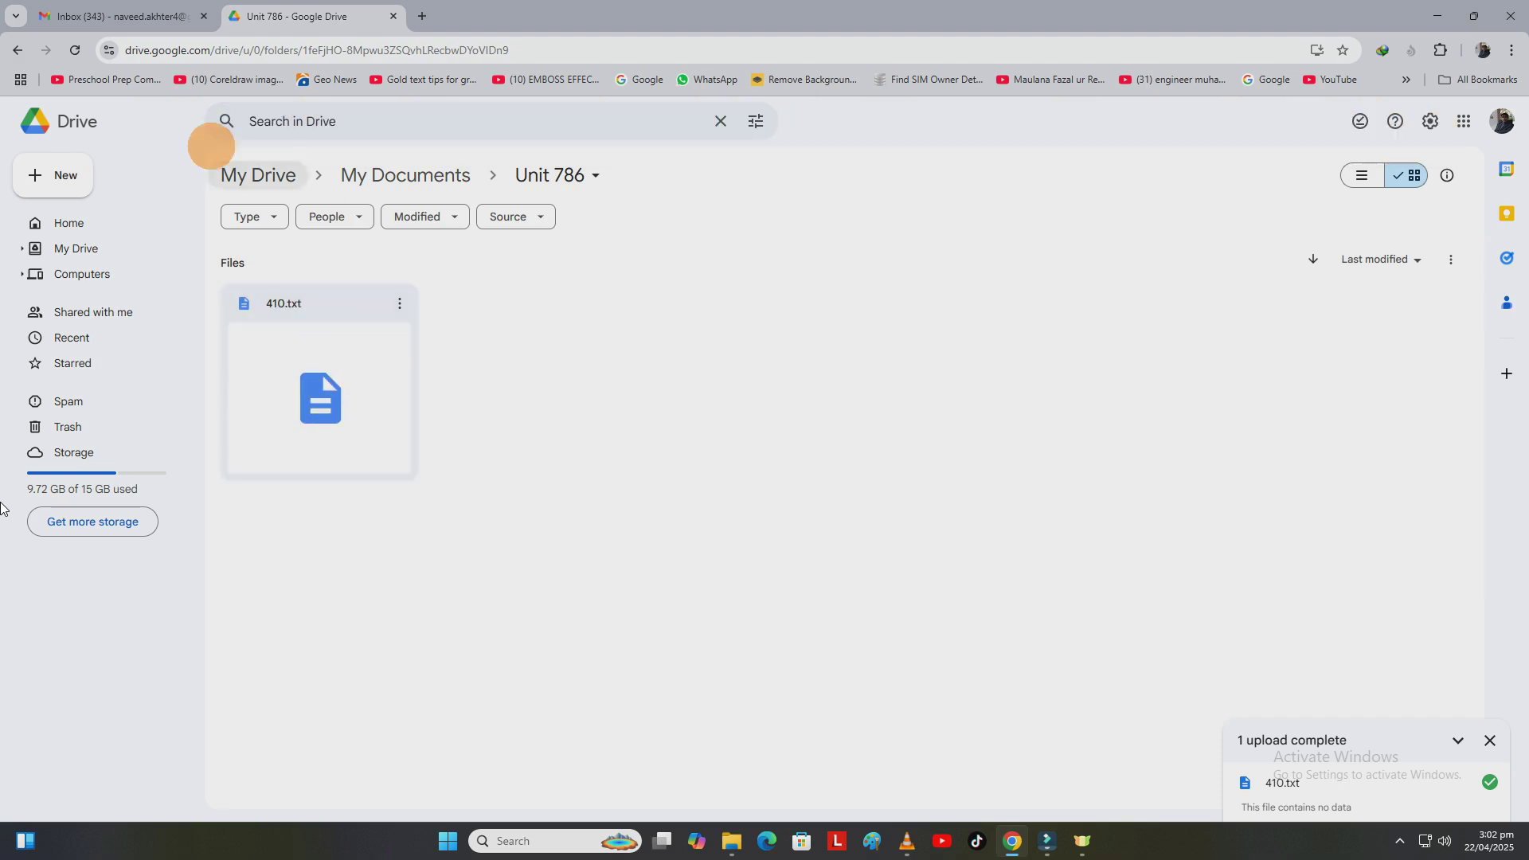
click(18, 50)
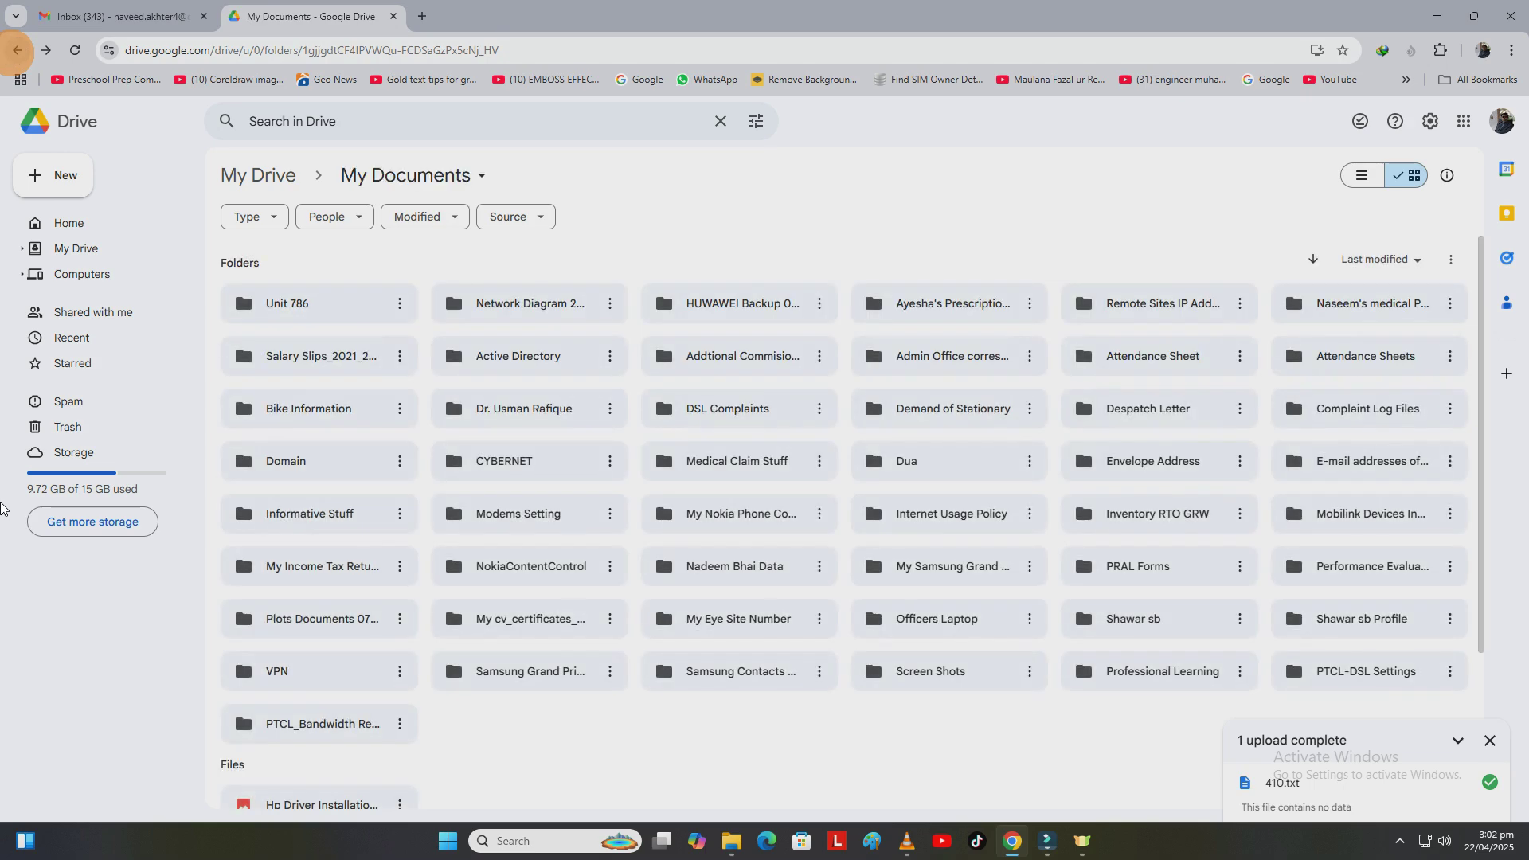
click(17, 50)
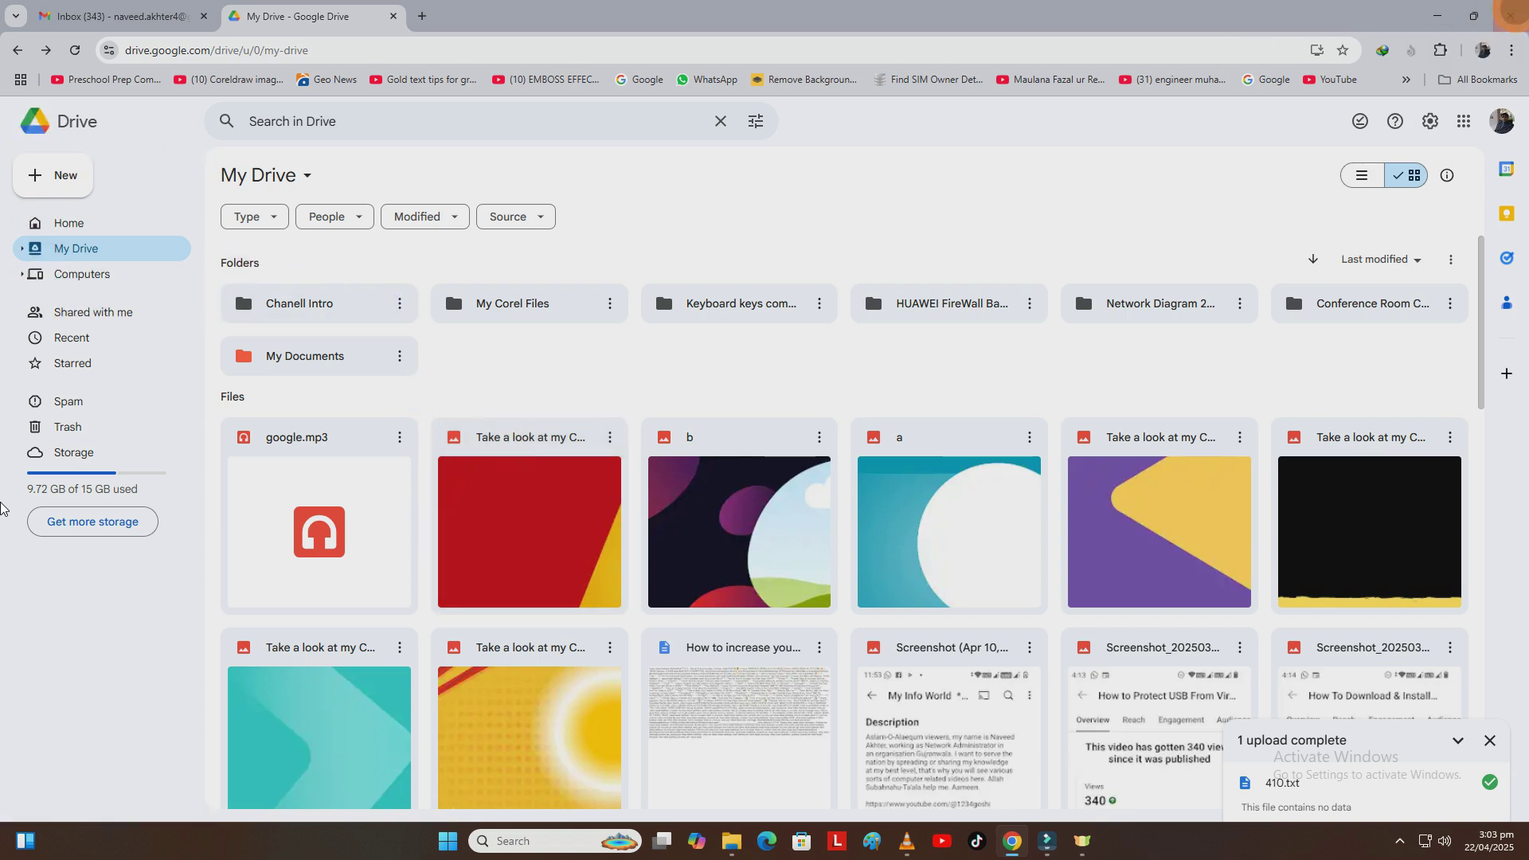
Close and restart the browser, and reopen My Drive in Google Drive starting from the Google home page
click(1510, 16)
click(1010, 841)
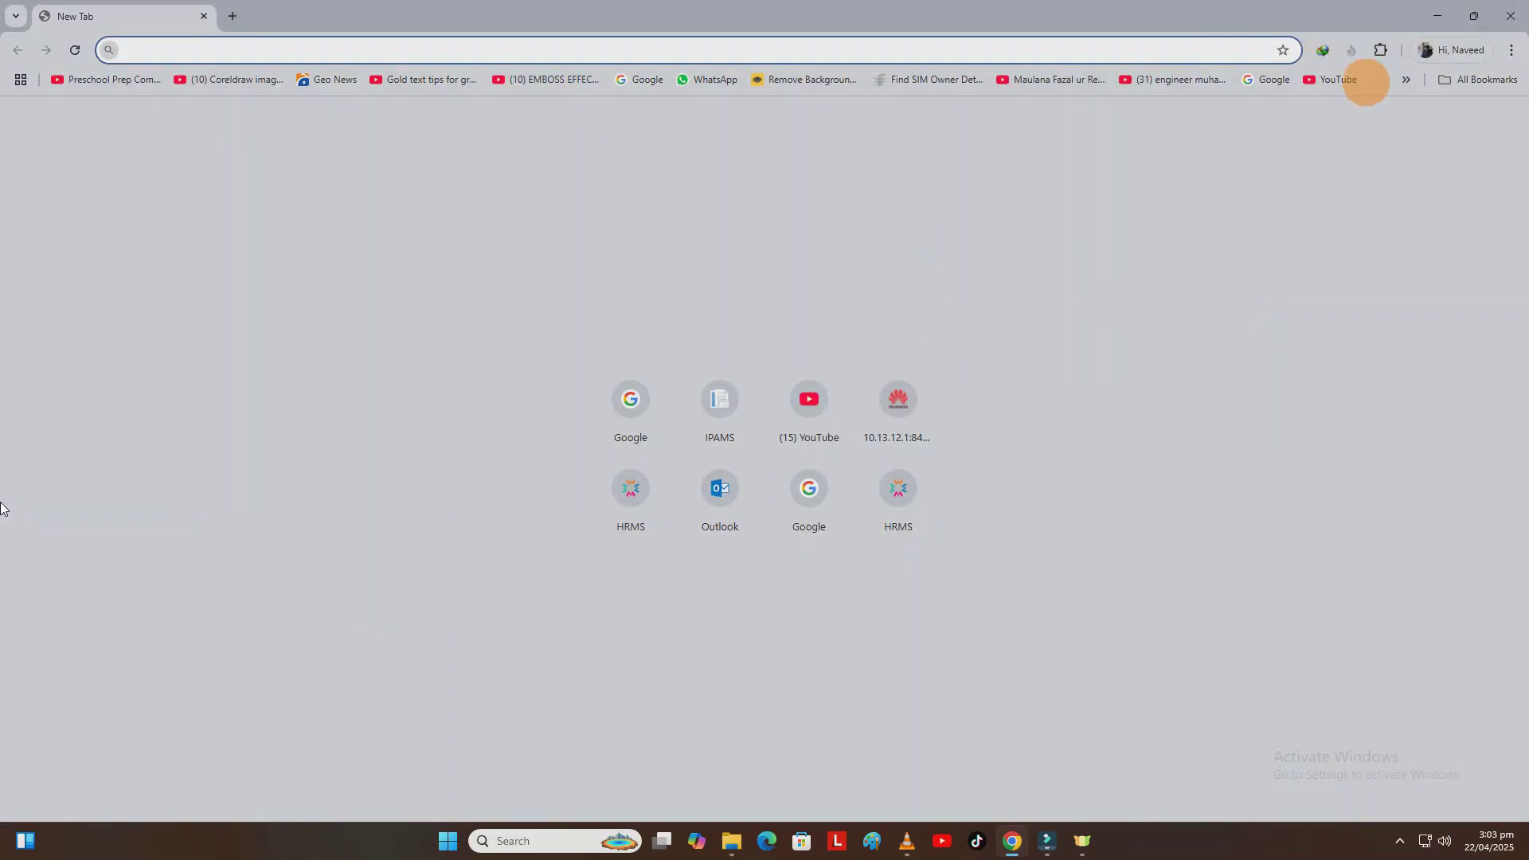
click(619, 397)
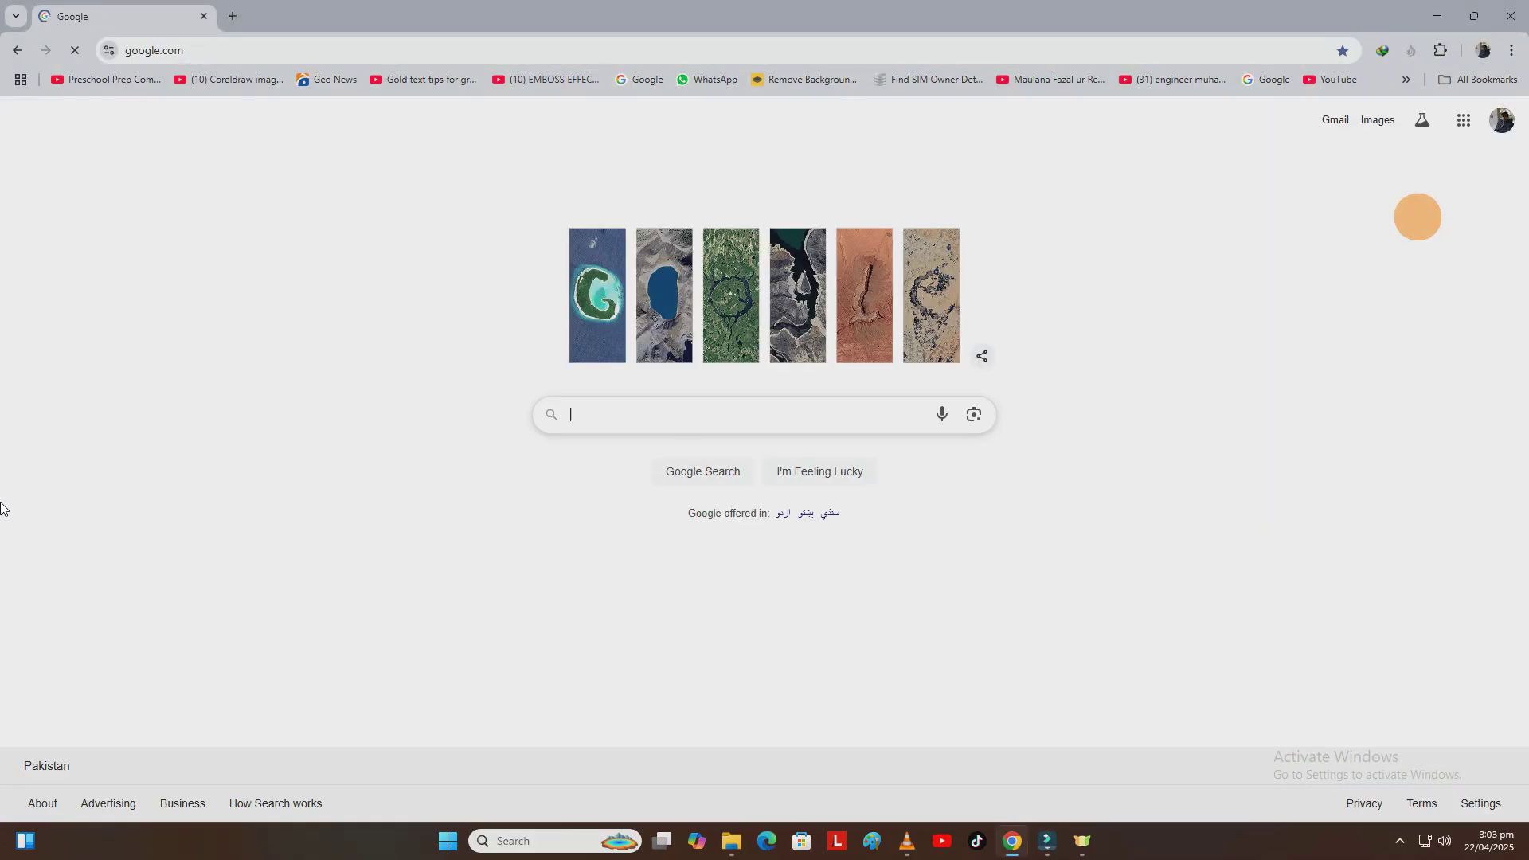
click(1462, 120)
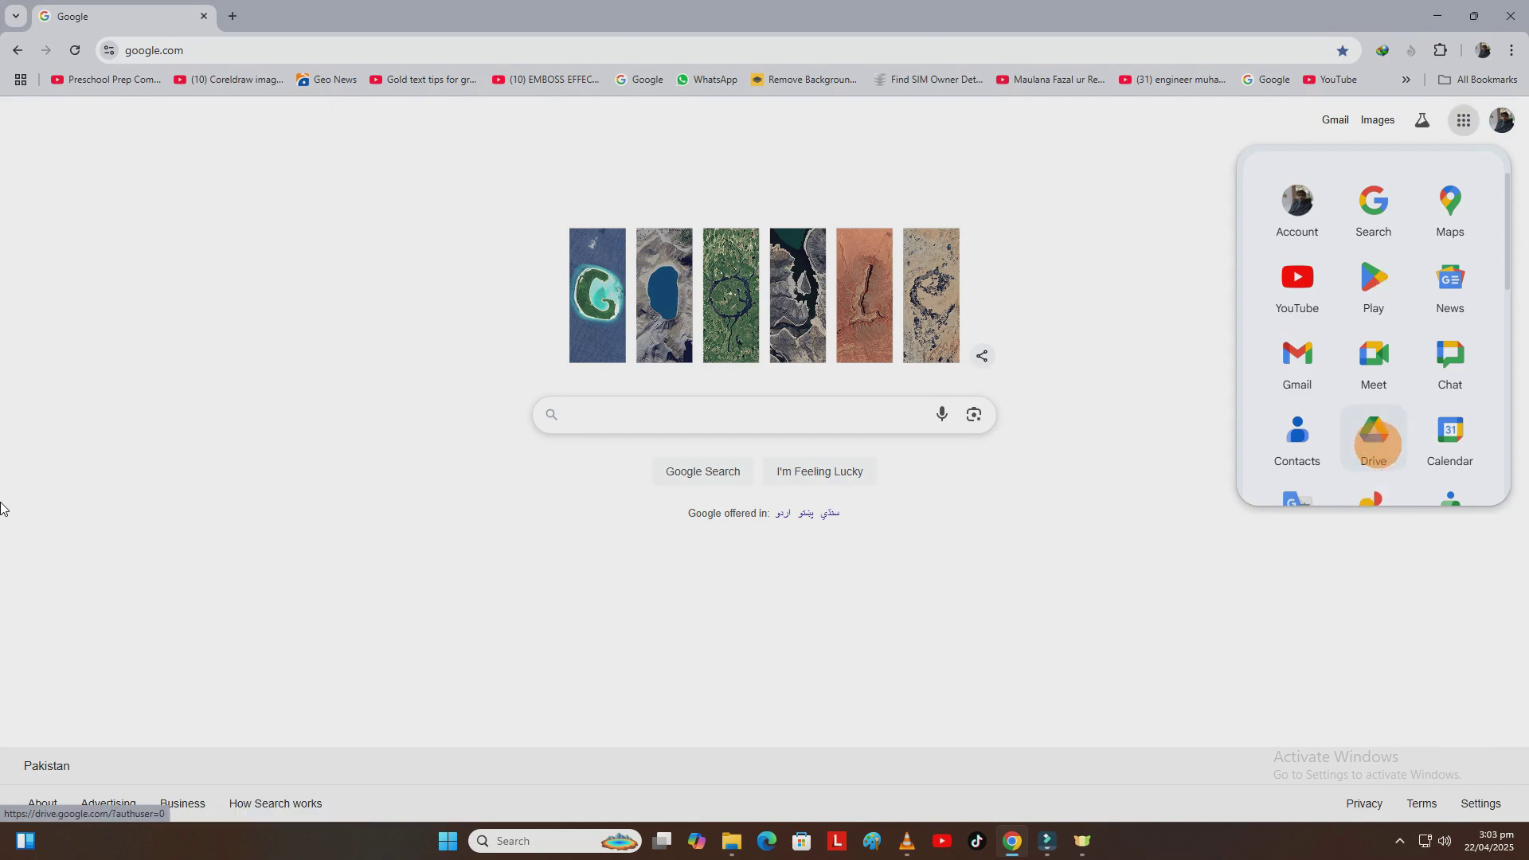
click(1377, 447)
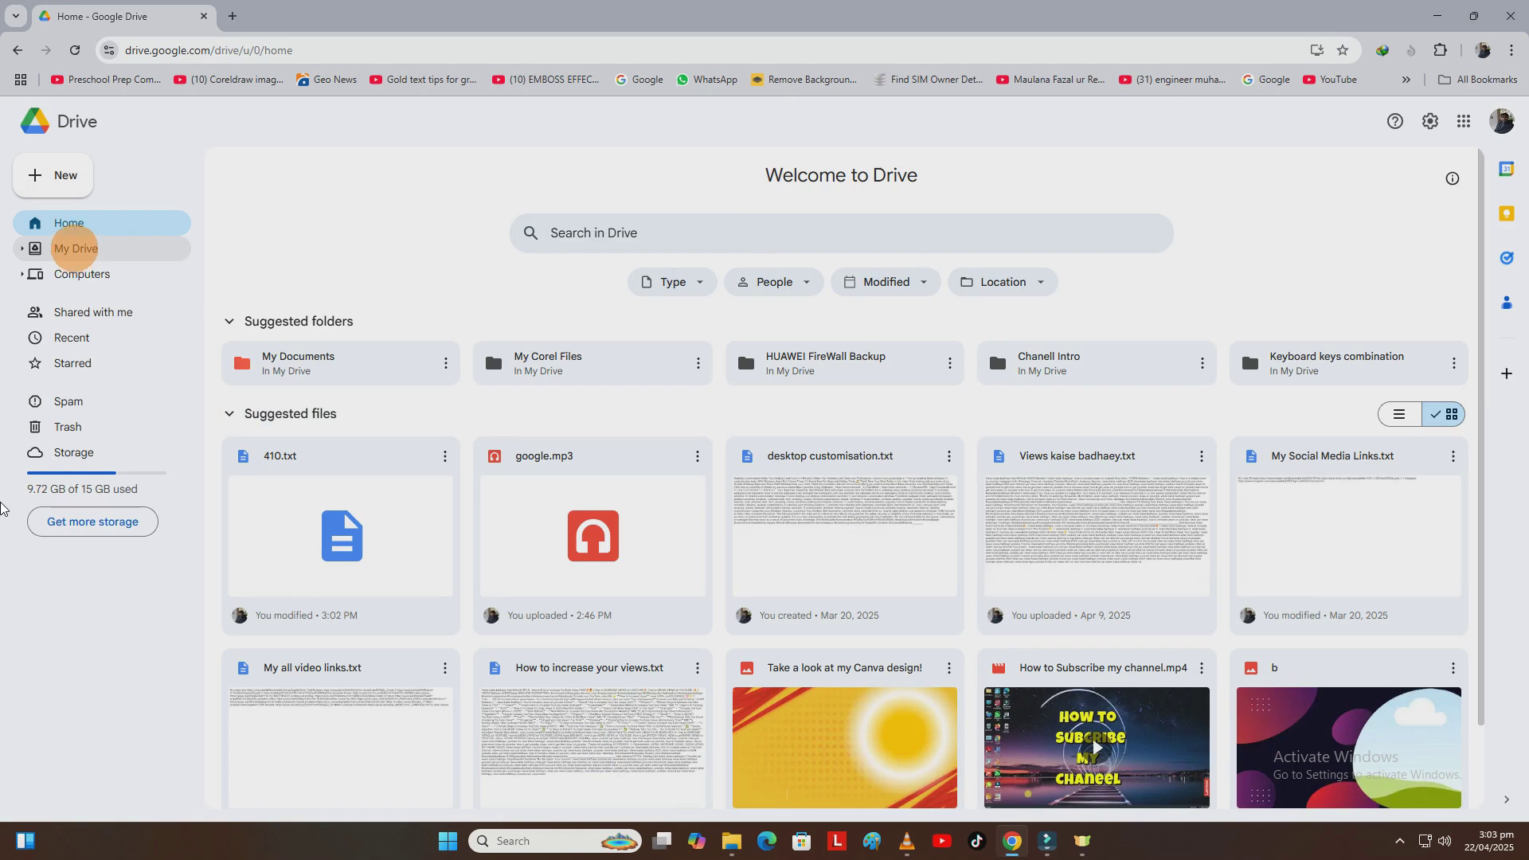
click(76, 248)
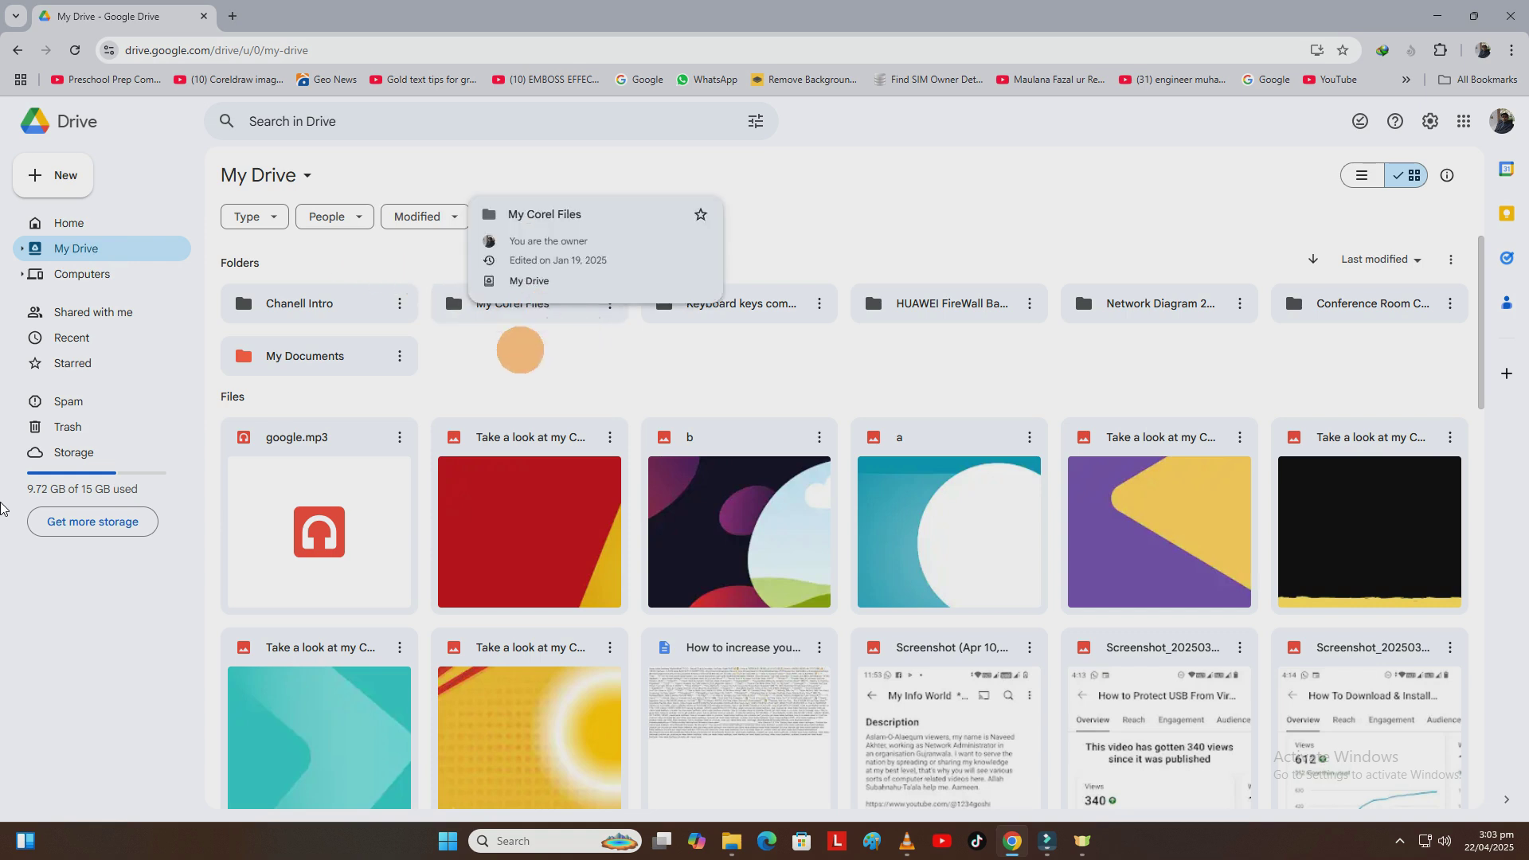
Find the Unit 786 folder by searching Drive for 786, and download 410.txt from it
click(331, 120)
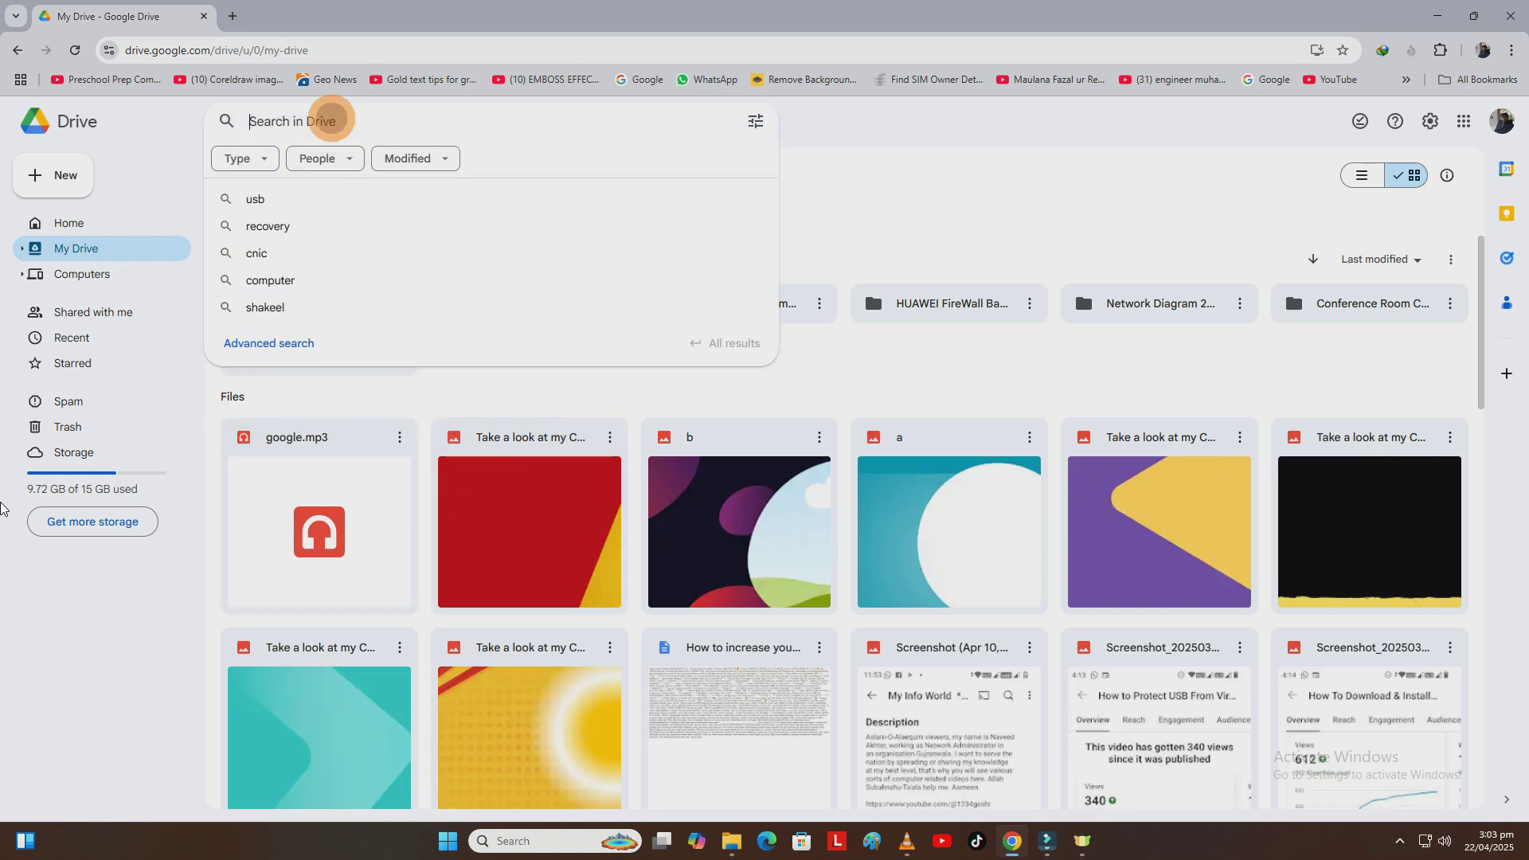
text(786)
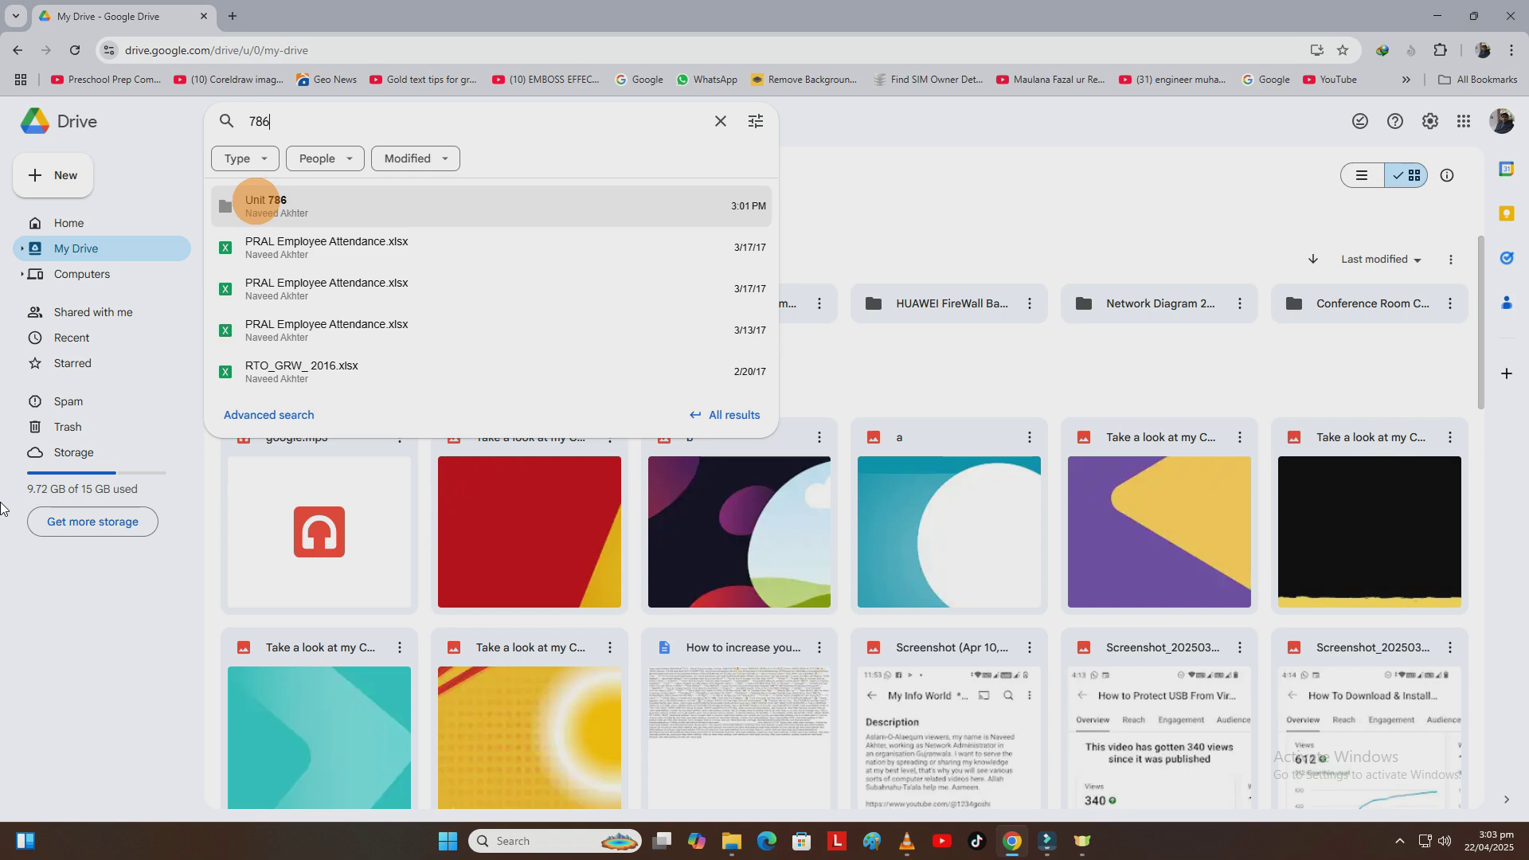
click(283, 209)
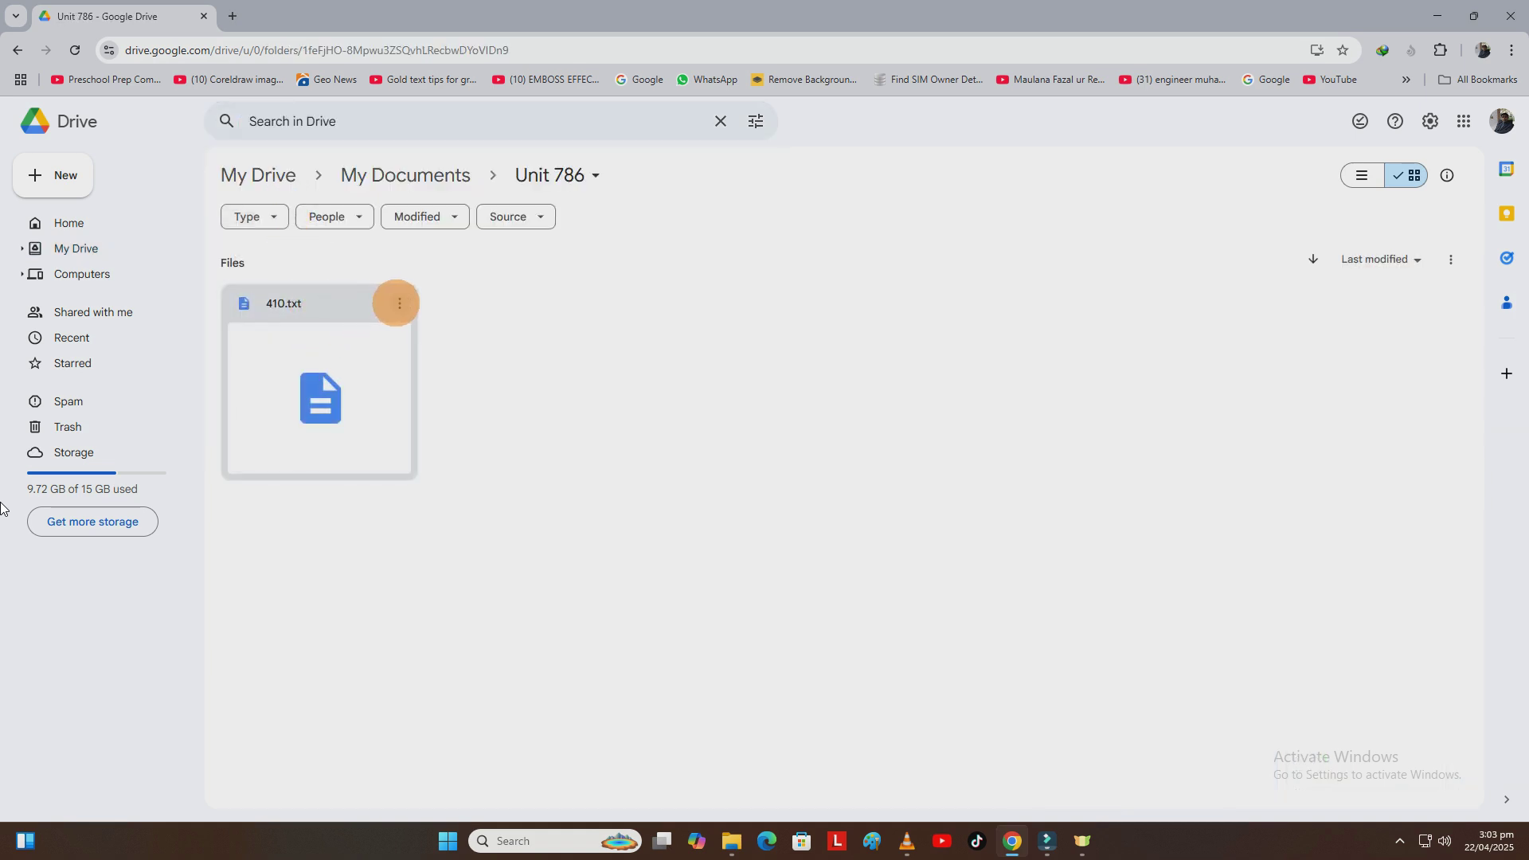
right_click(351, 295)
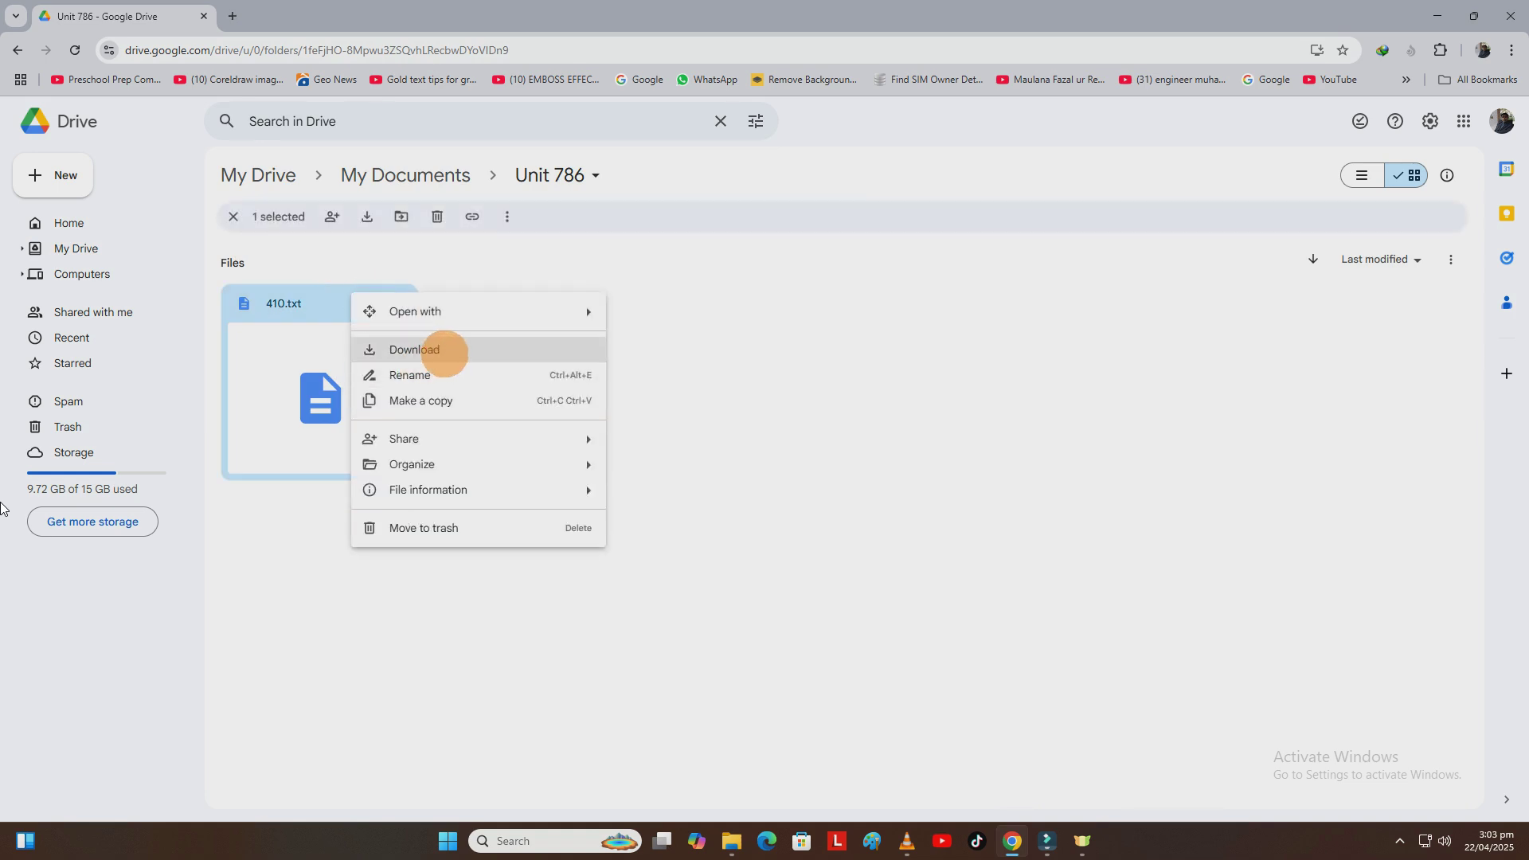
click(414, 350)
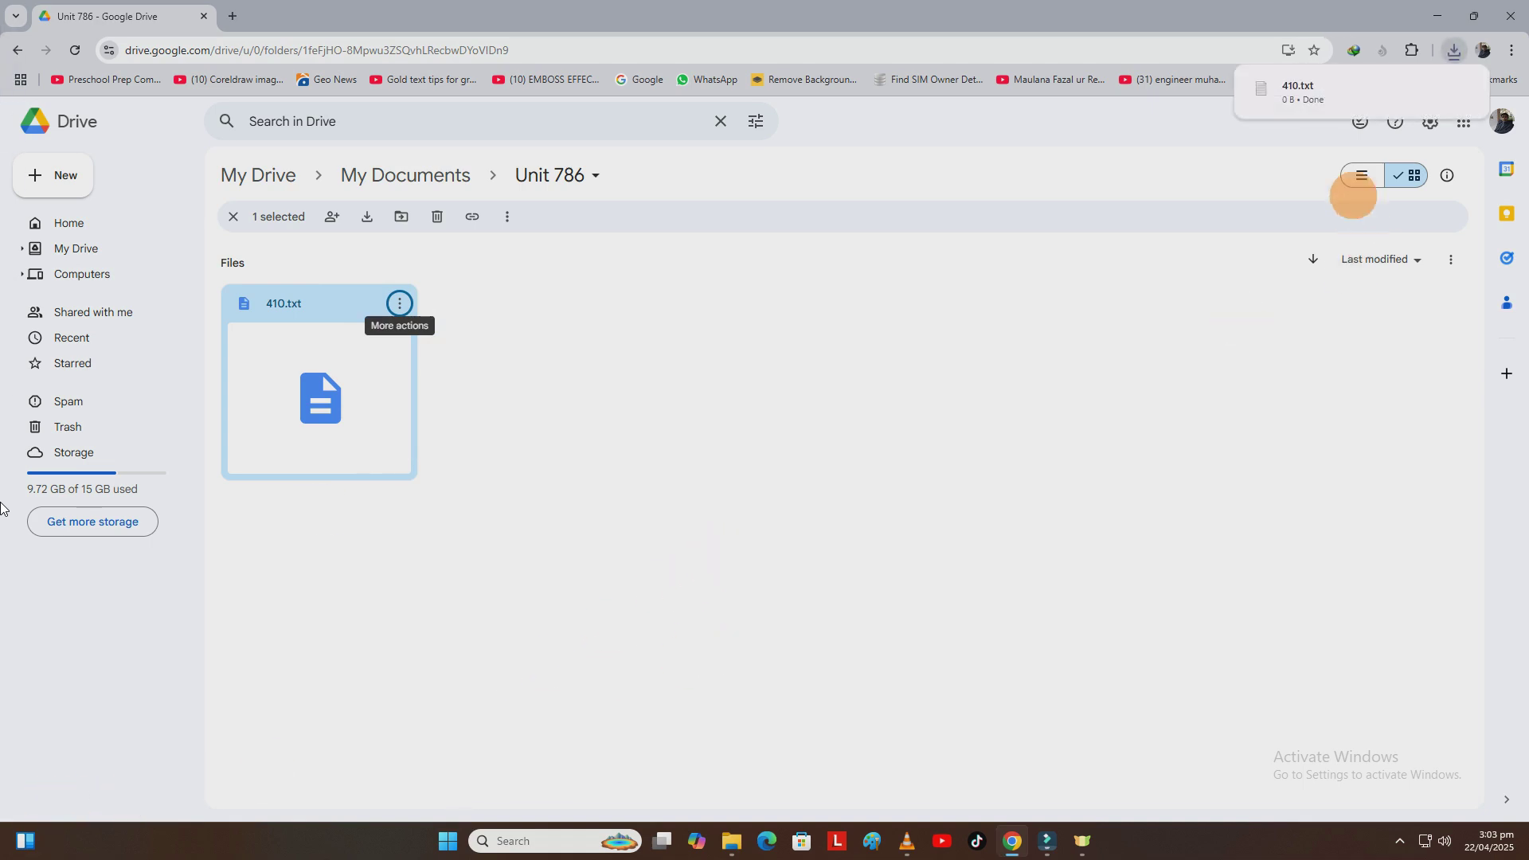
Show the downloaded 410 text file in the Downloads folder, open it to check its contents, and close both windows
mouse_move(1445, 89)
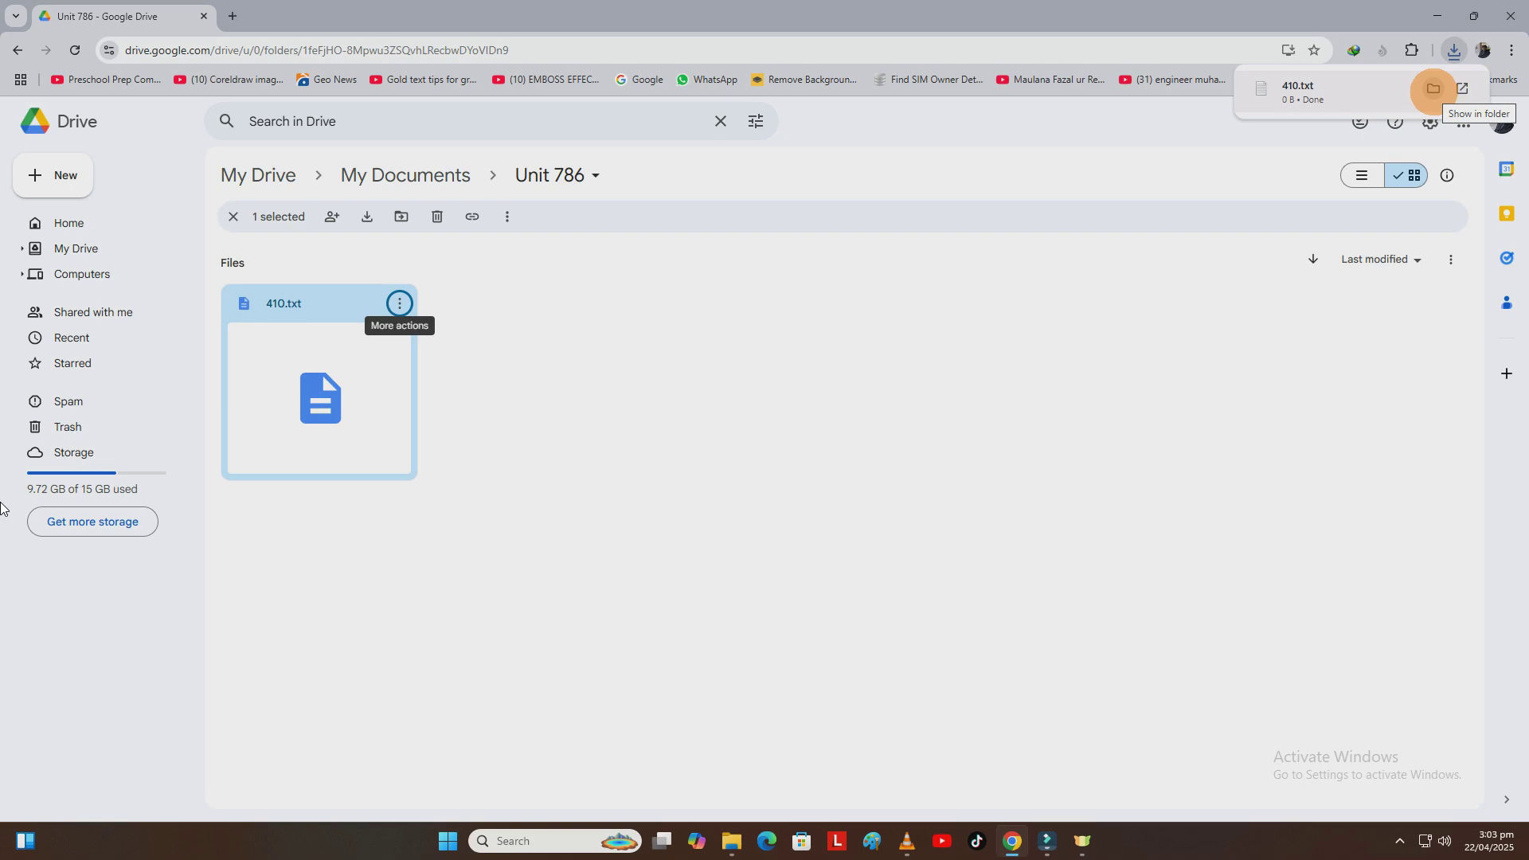
click(1433, 88)
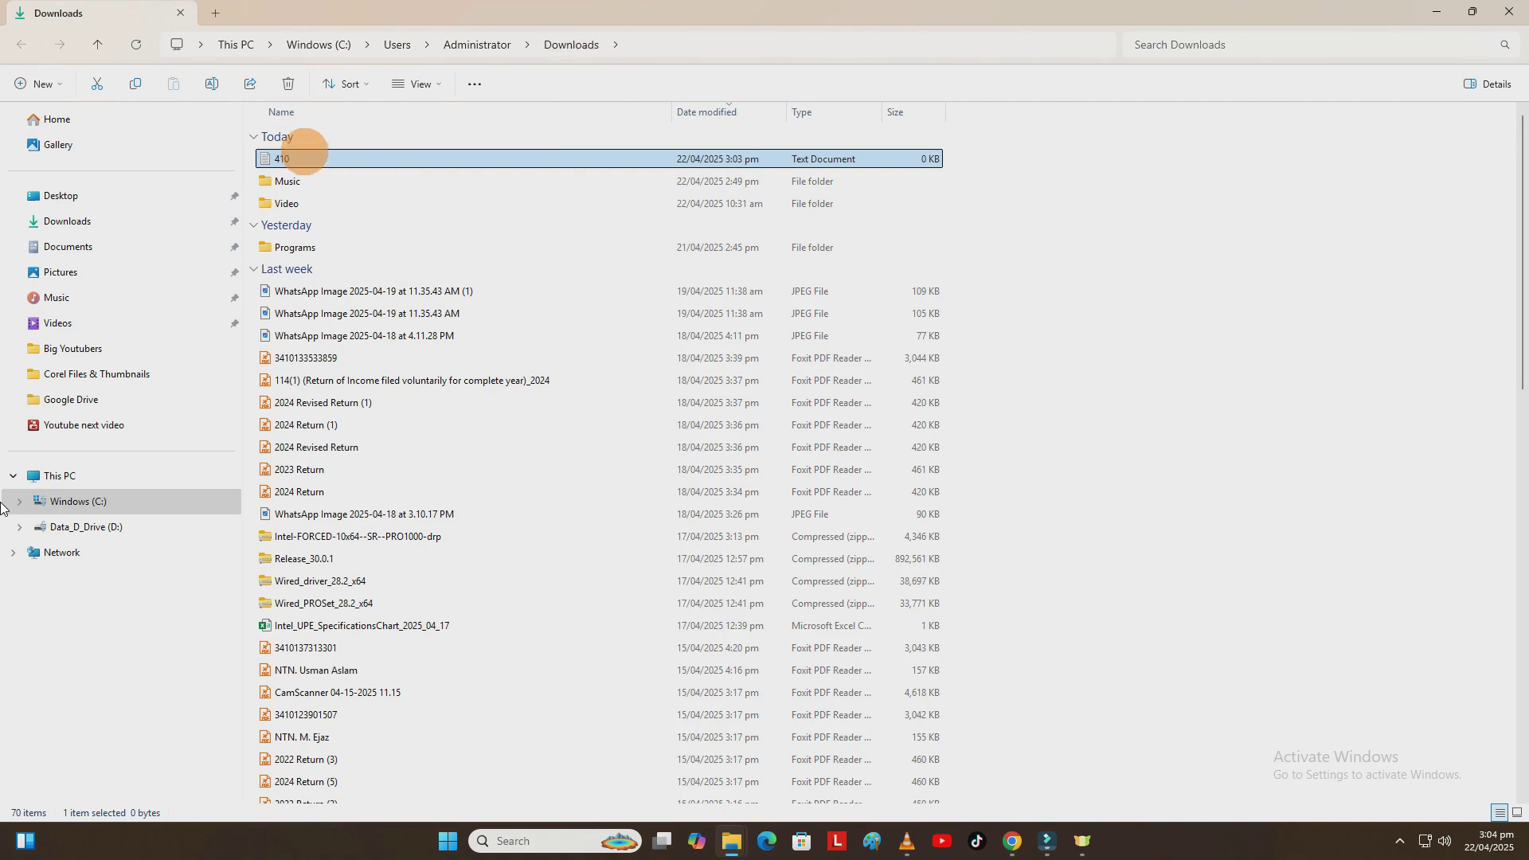
right_click(280, 159)
double_click(275, 158)
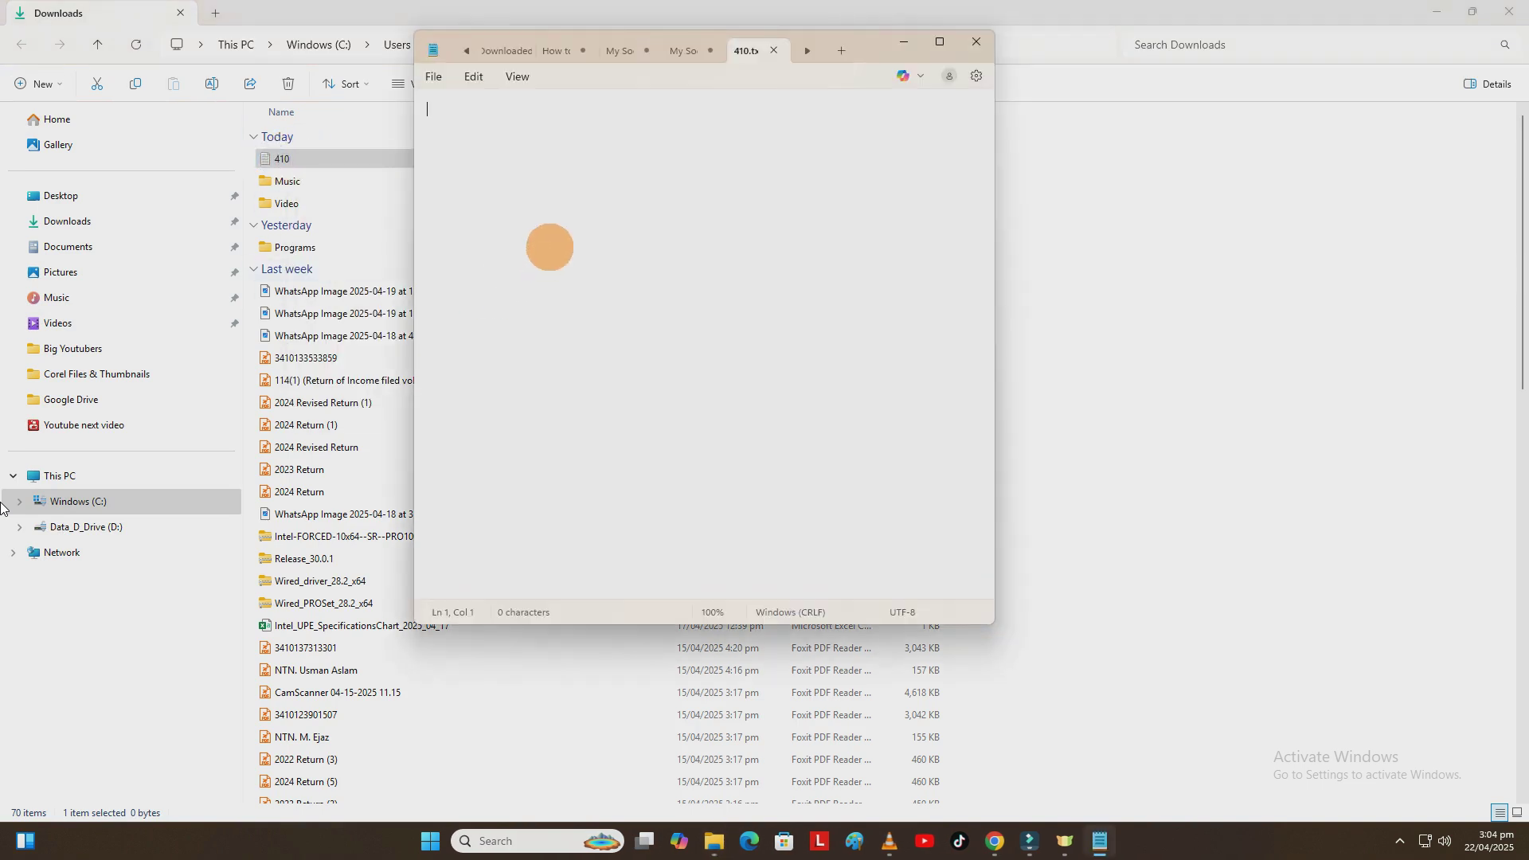
click(976, 40)
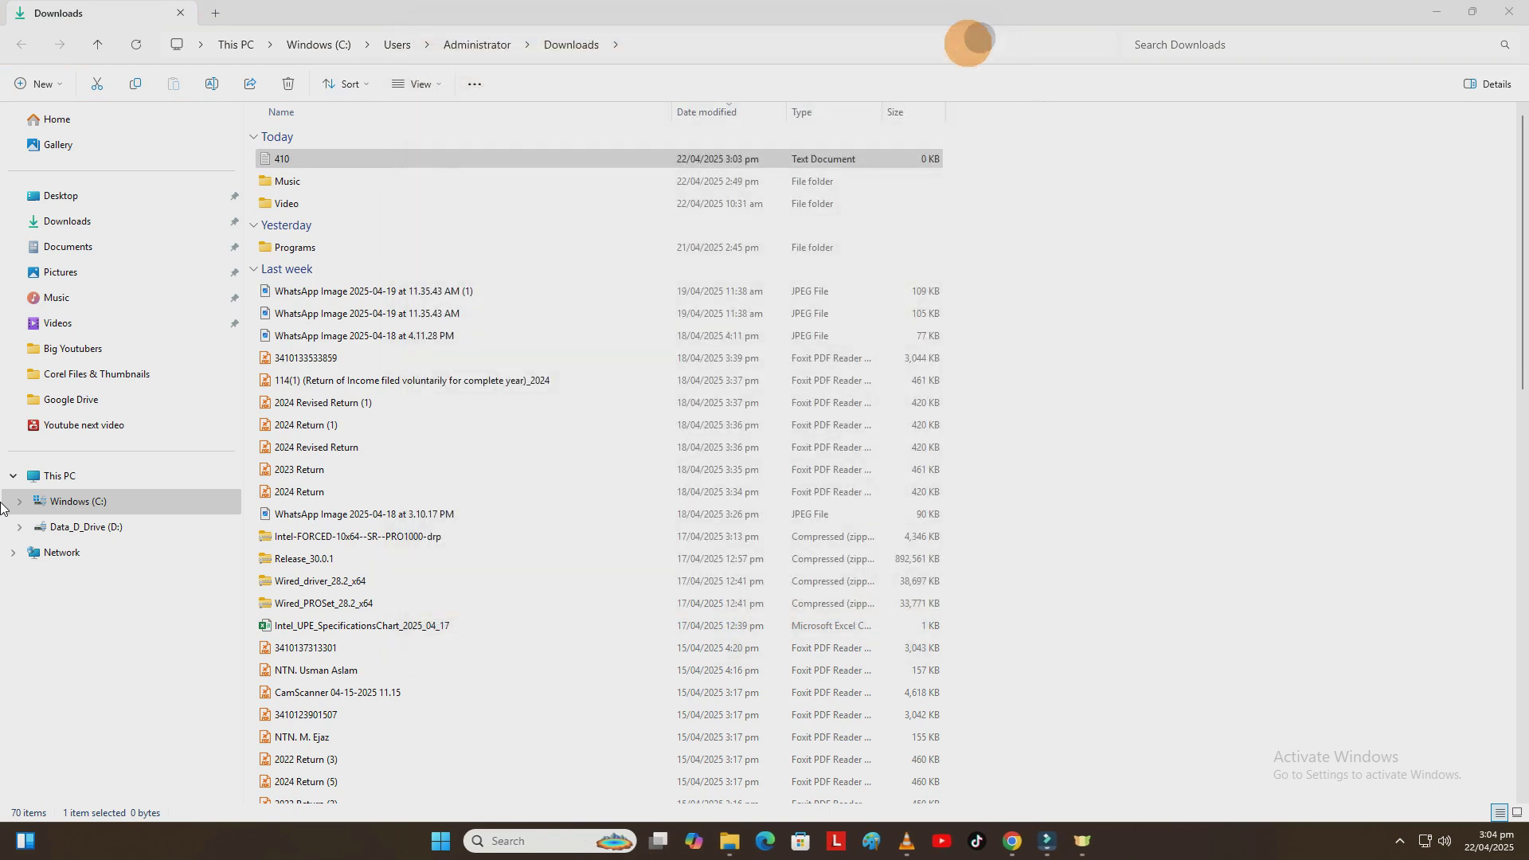
click(1507, 11)
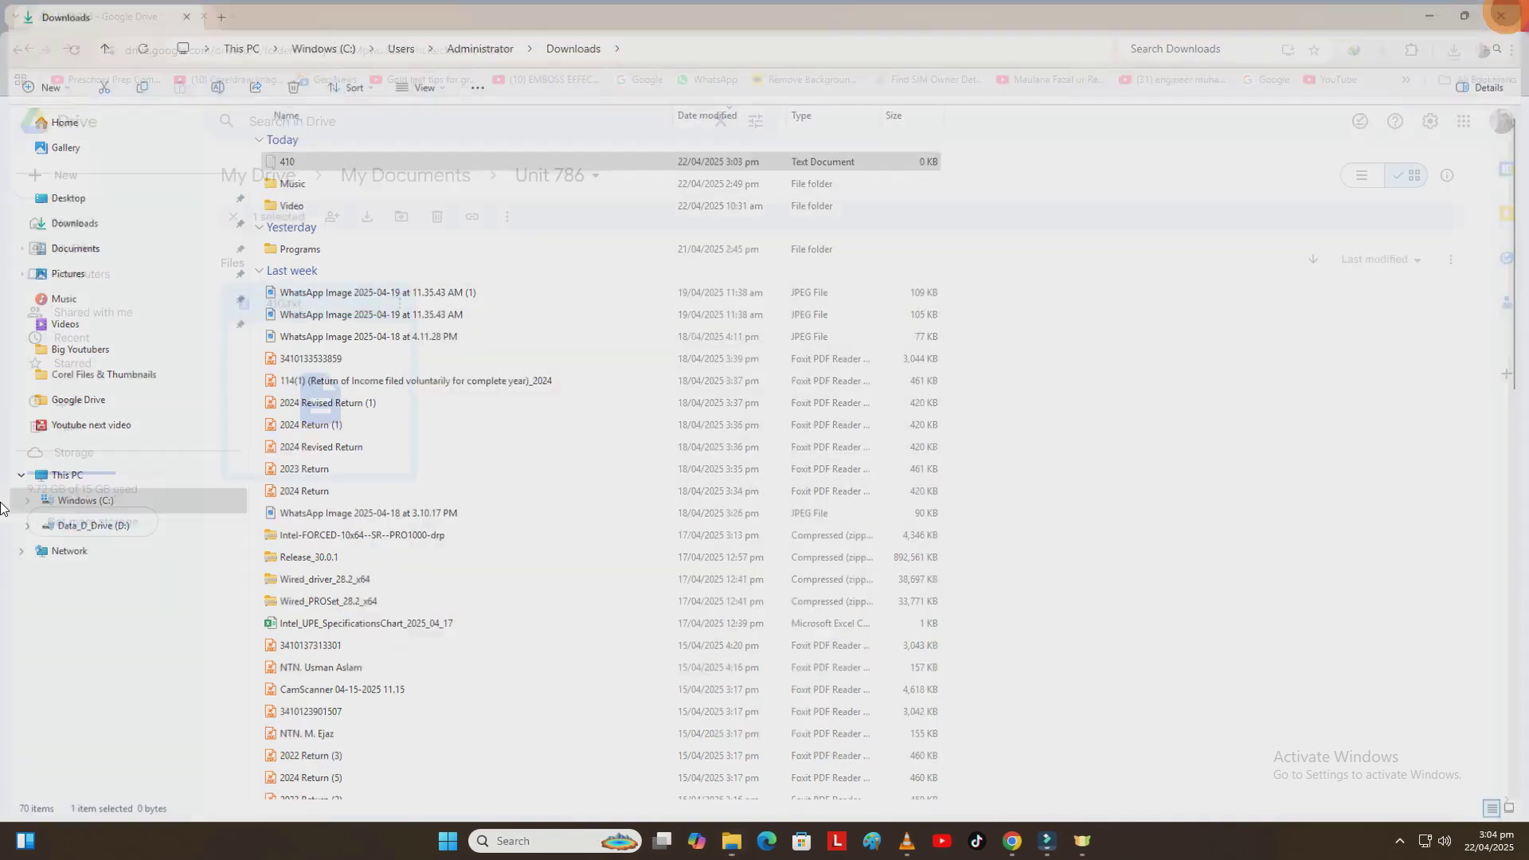